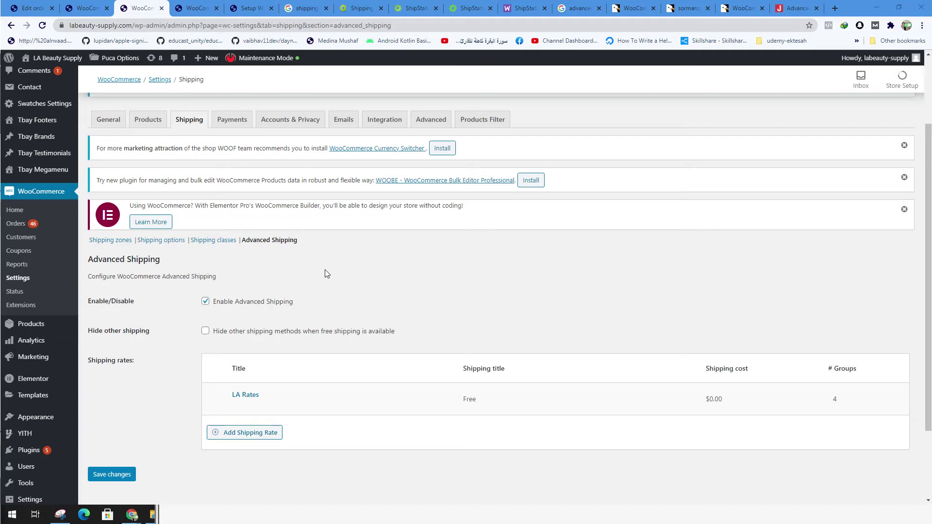
# Switch from the Connect WooCommerce dialog tab to the shipstation.com homepage tab
pyautogui.click(465, 11)
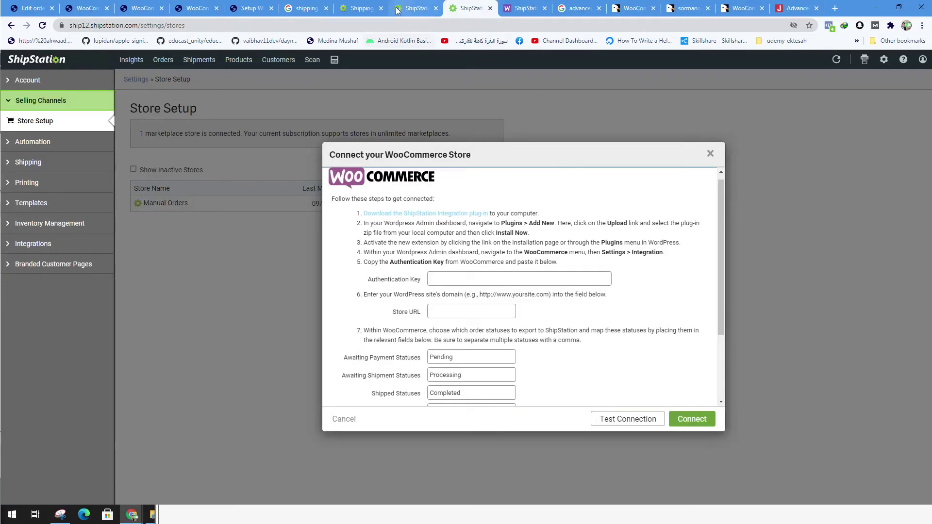
pyautogui.click(354, 11)
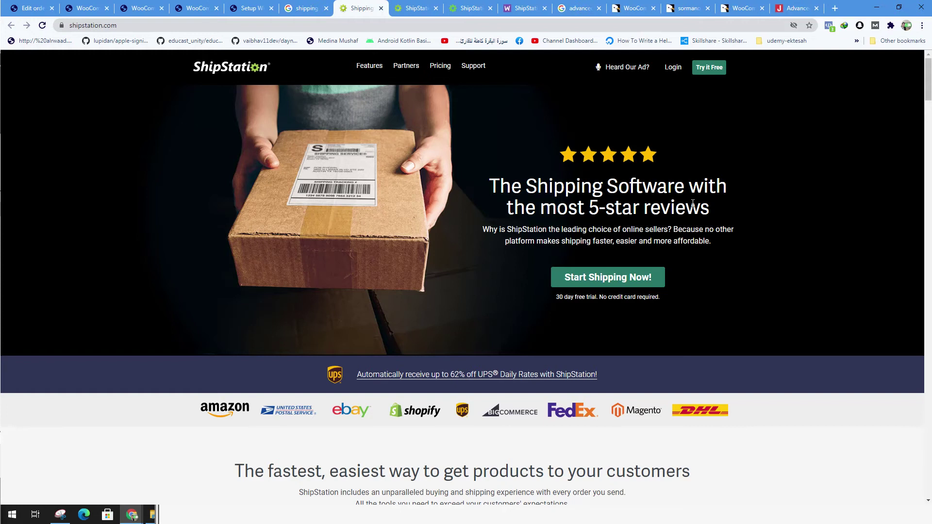
pyautogui.scroll(-1, 772, 234)
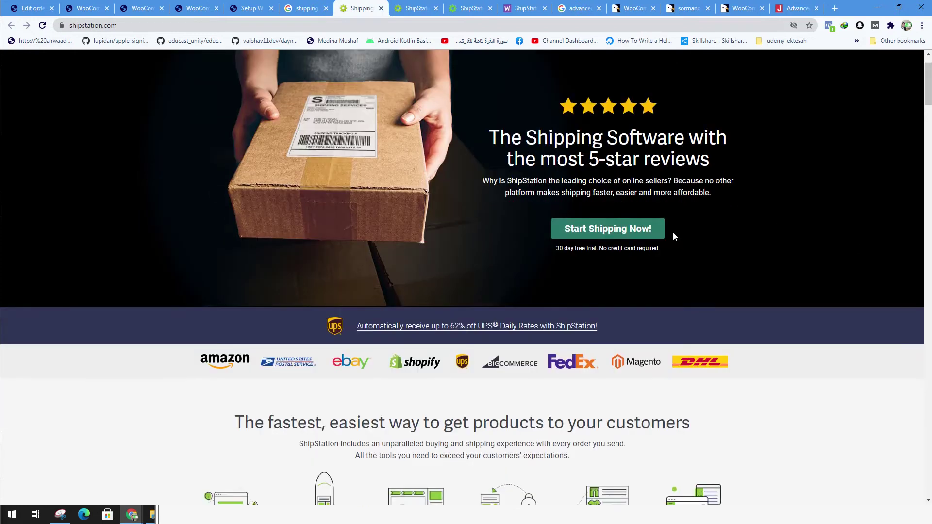
pyautogui.scroll(-4, 673, 233)
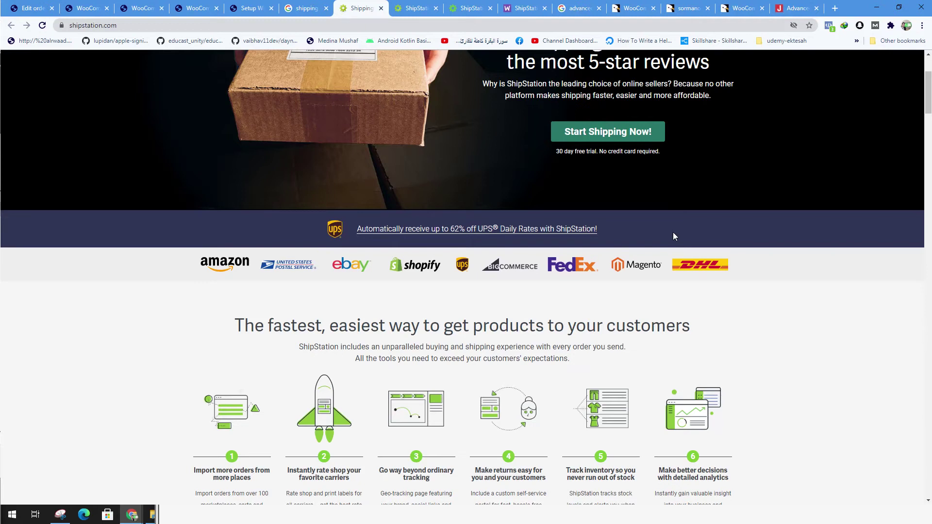
pyautogui.scroll(-3, 675, 316)
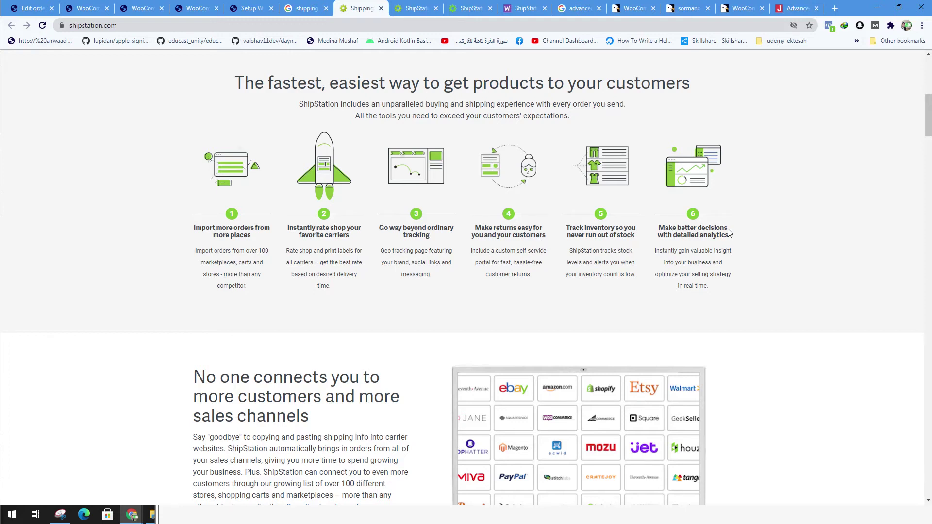
pyautogui.scroll(-2, 697, 221)
pyautogui.scroll(-10, 499, 210)
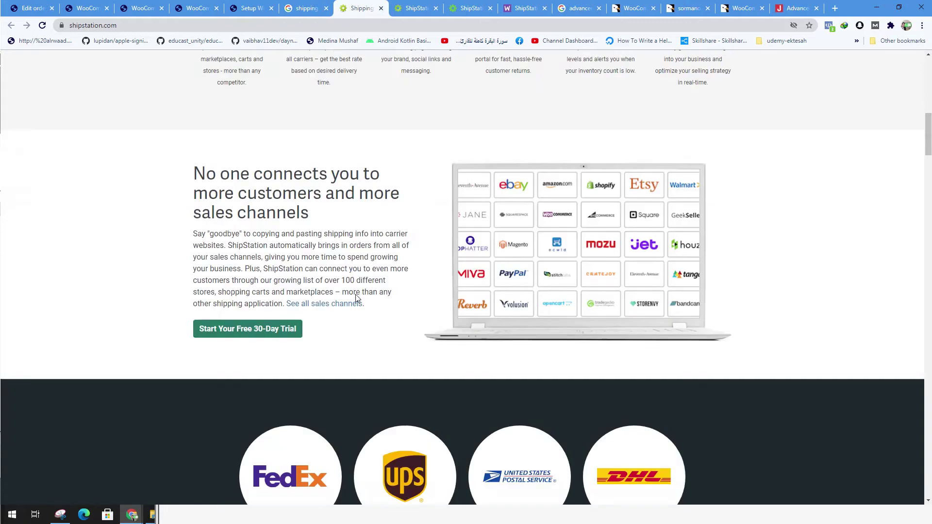
pyautogui.scroll(4, 454, 323)
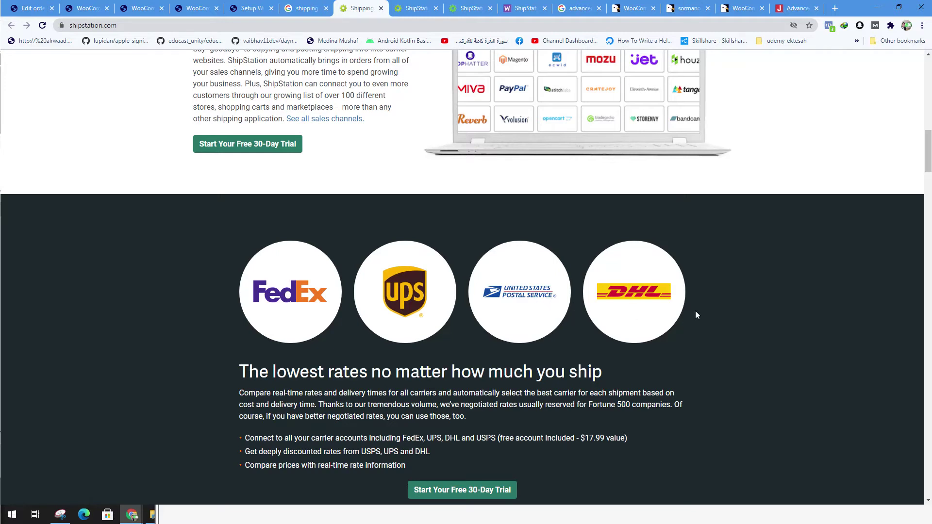
pyautogui.scroll(-20, 674, 300)
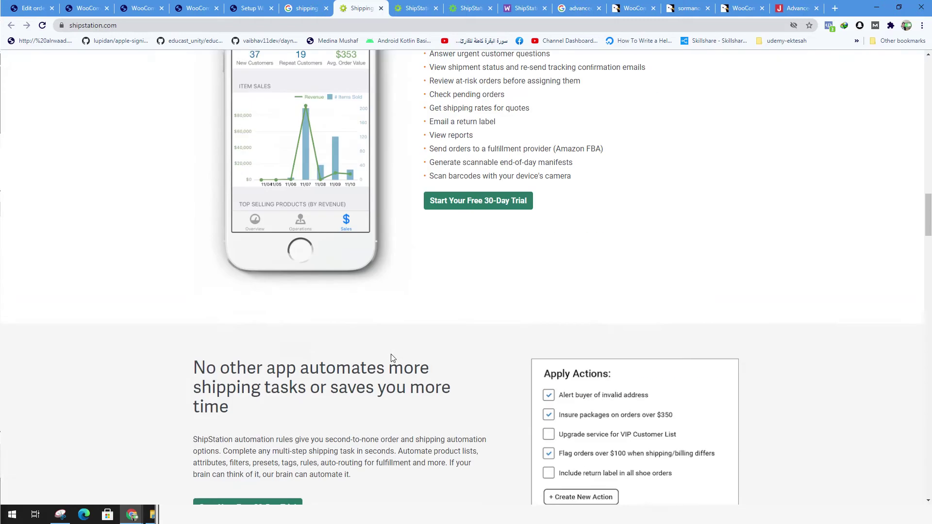
pyautogui.scroll(-20, 489, 364)
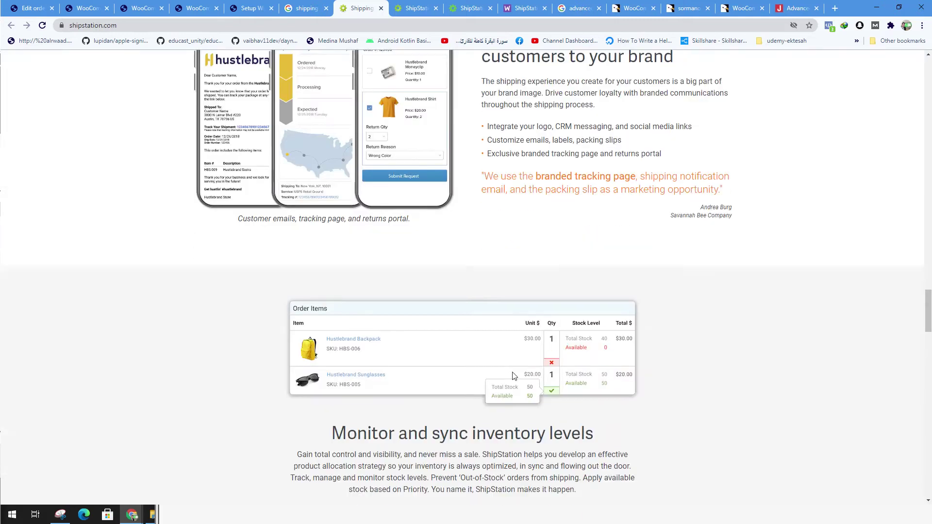
pyautogui.scroll(-20, 513, 375)
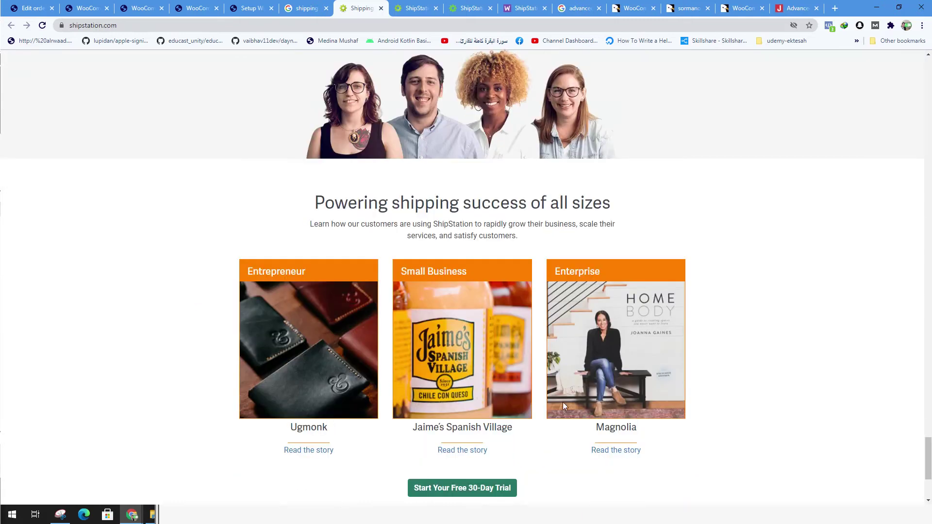
pyautogui.scroll(15, 596, 420)
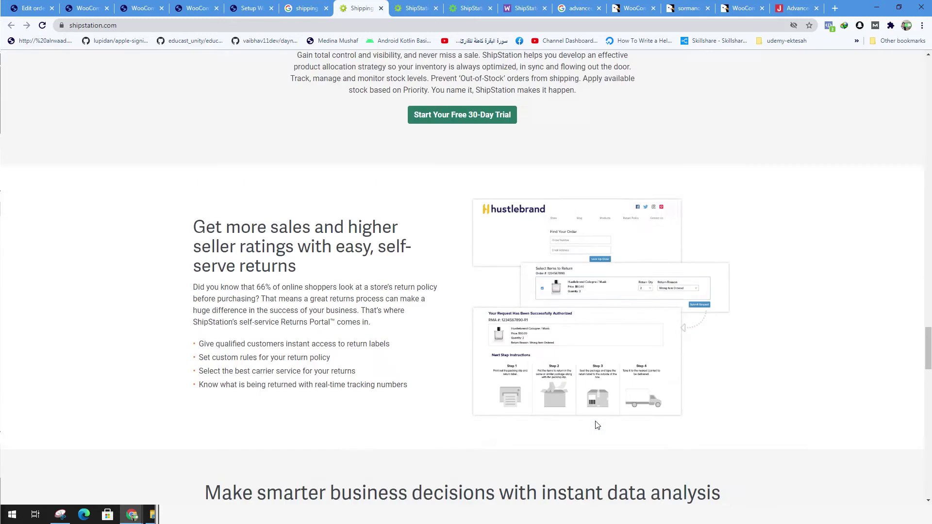
pyautogui.scroll(15, 597, 425)
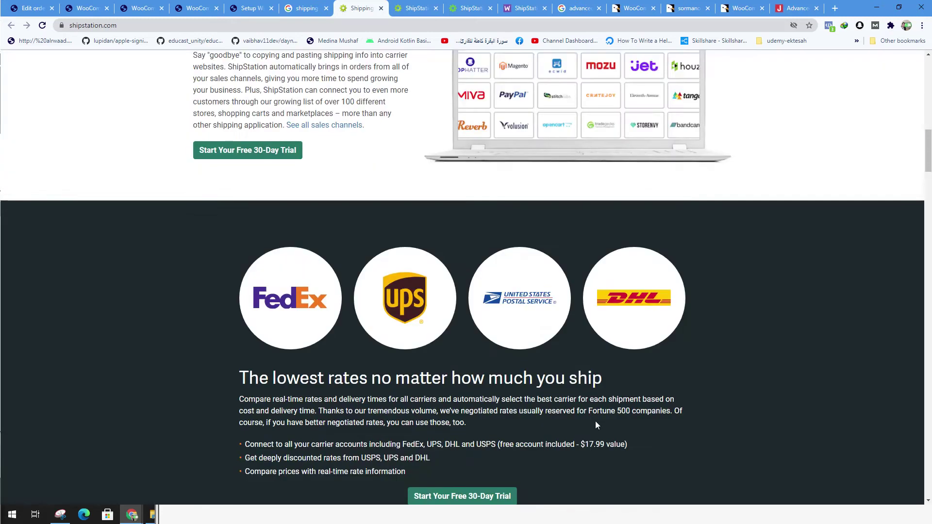
pyautogui.scroll(5, 597, 425)
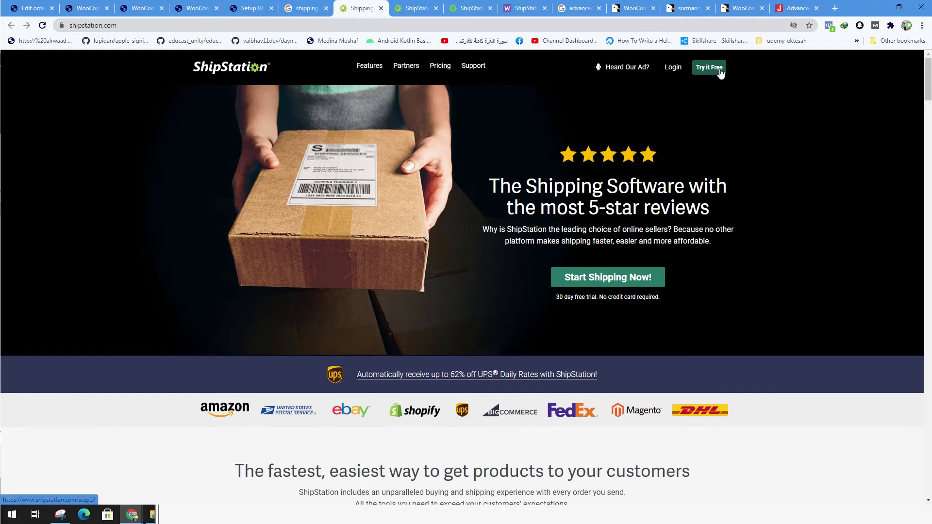
# Review ShipStation's pricing plans ($9 to $159 per month), then go to the login tab
pyautogui.click(448, 69)
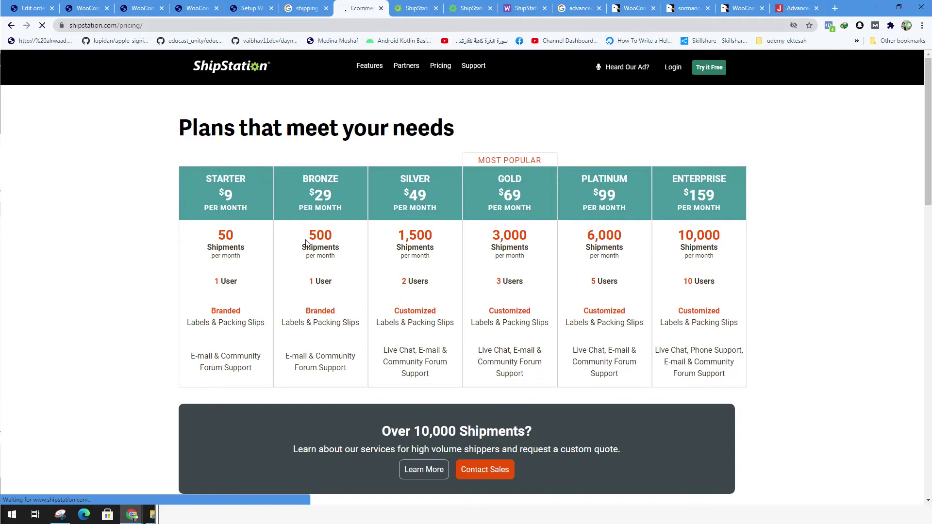
pyautogui.scroll(-8, 306, 243)
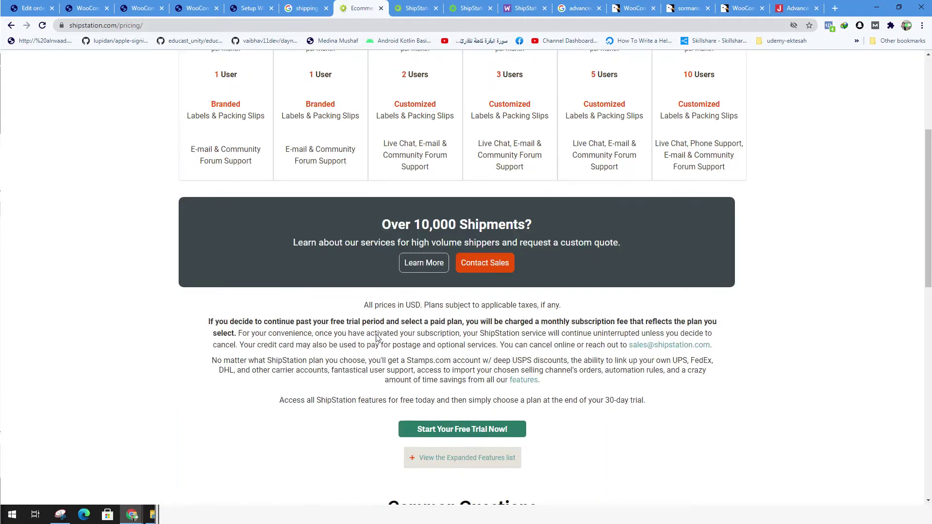
pyautogui.scroll(8, 646, 461)
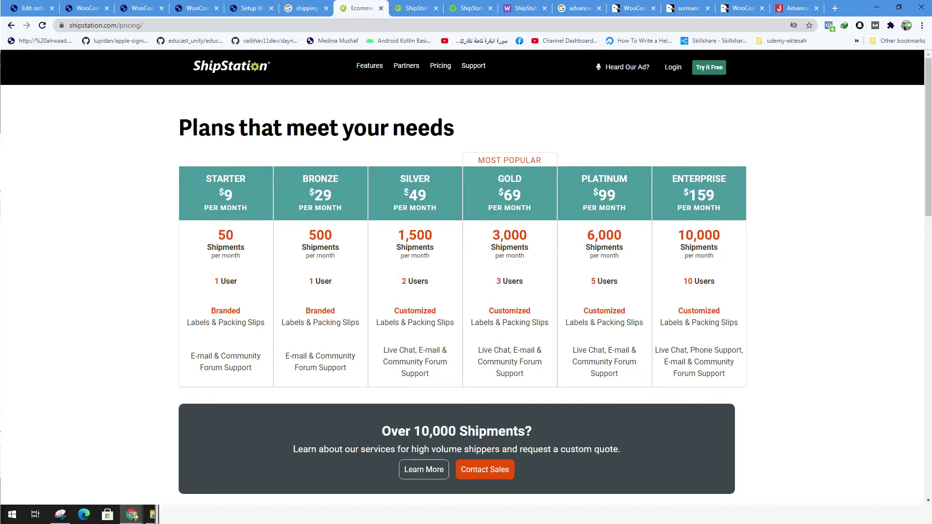
pyautogui.click(416, 8)
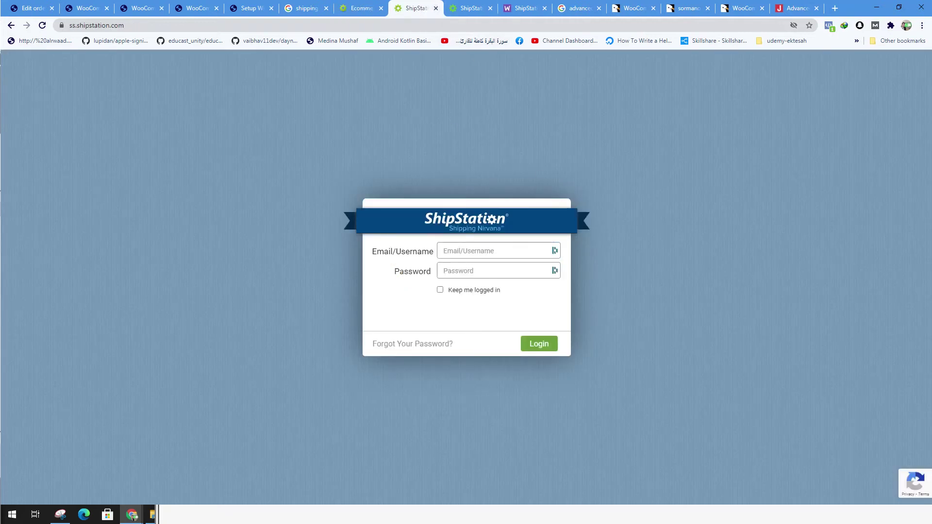
# In the logged-in ShipStation tab, close the WooCommerce form and open My Profile settings
pyautogui.click(470, 8)
pyautogui.click(710, 154)
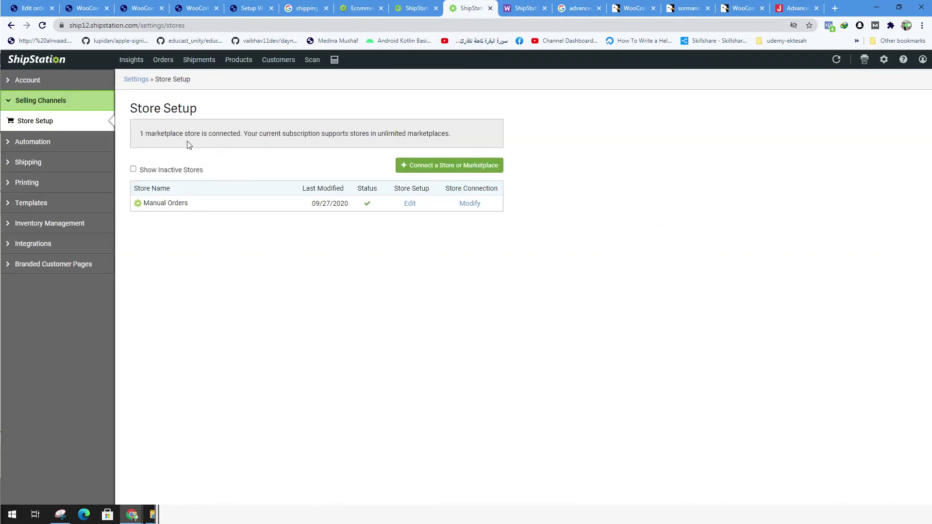
pyautogui.click(28, 80)
pyautogui.click(33, 101)
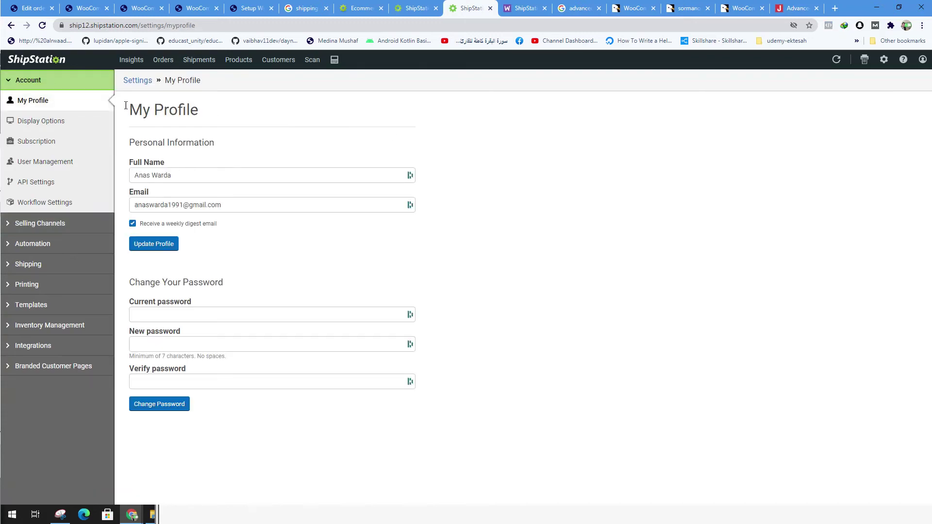
# Check and reload the Orders list, then start connecting a selling channel from Store Setup
pyautogui.click(163, 60)
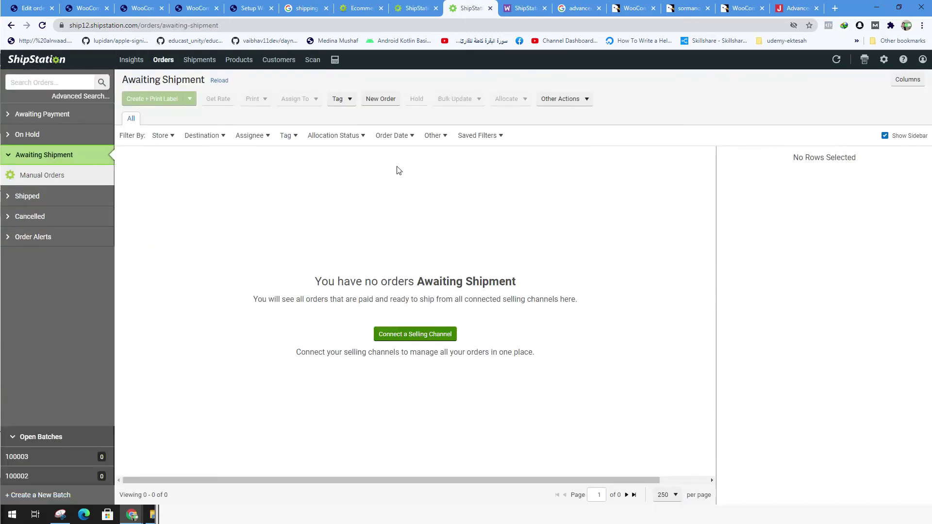
pyautogui.click(51, 63)
pyautogui.click(399, 335)
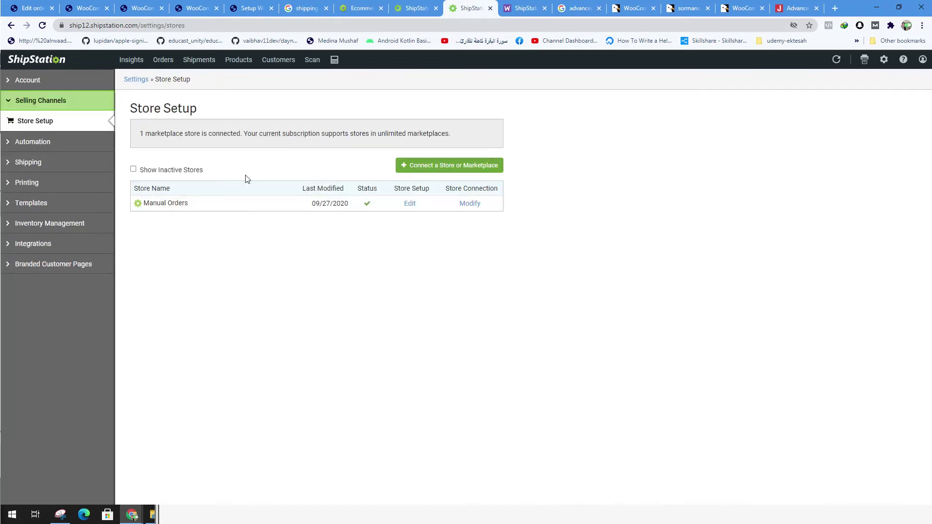
pyautogui.click(473, 172)
# Browse the marketplace list and open the WooCommerce store connection form
pyautogui.scroll(-3, 649, 246)
pyautogui.scroll(3, 676, 231)
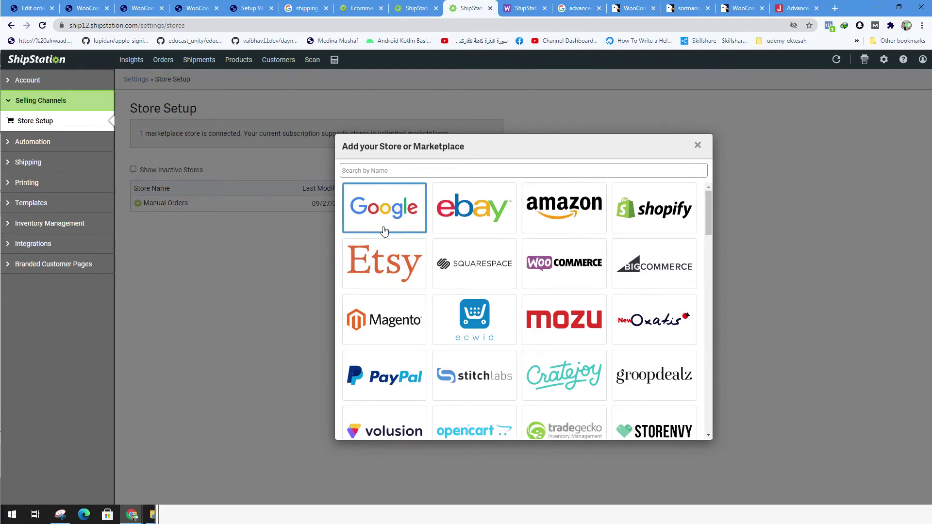
pyautogui.scroll(-1, 383, 230)
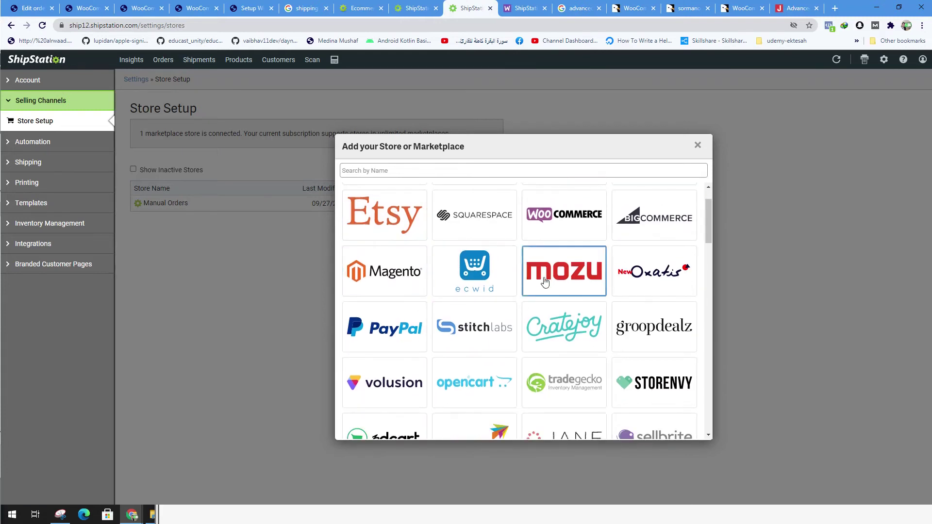
pyautogui.scroll(-3, 500, 272)
pyautogui.scroll(1, 452, 252)
pyautogui.scroll(-1, 461, 238)
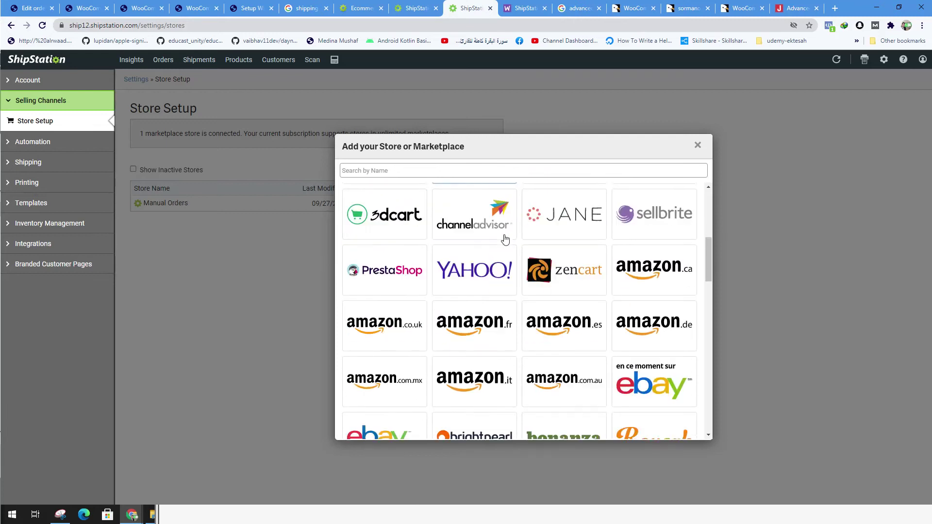
pyautogui.scroll(-4, 612, 326)
pyautogui.scroll(2, 662, 340)
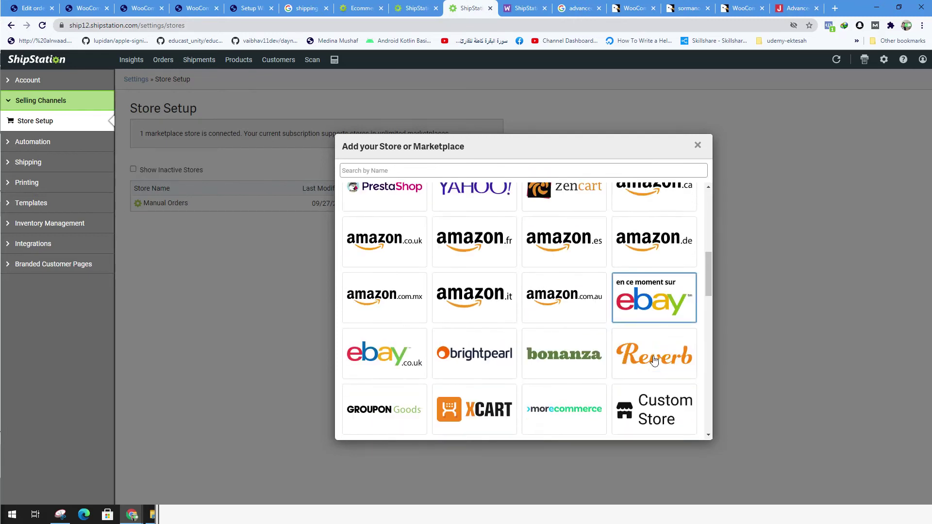
pyautogui.scroll(-8, 654, 360)
pyautogui.scroll(15, 562, 339)
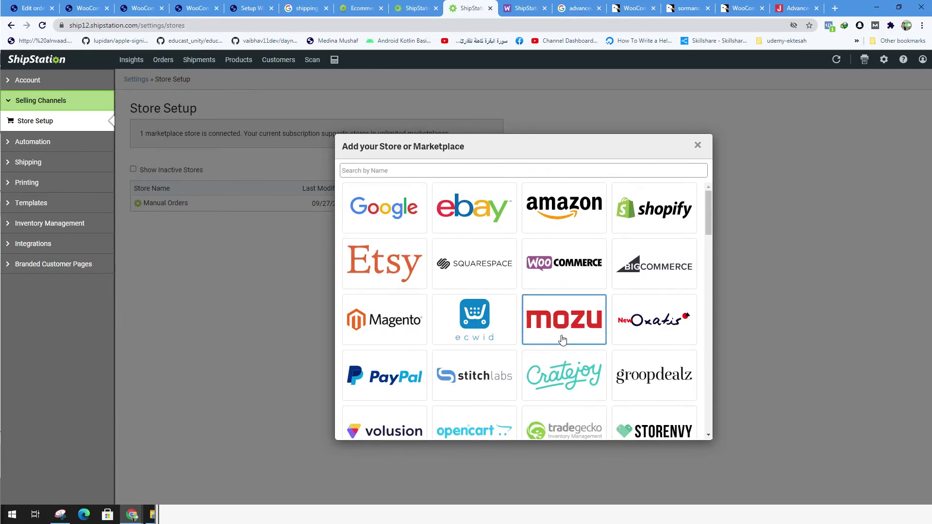
pyautogui.click(564, 262)
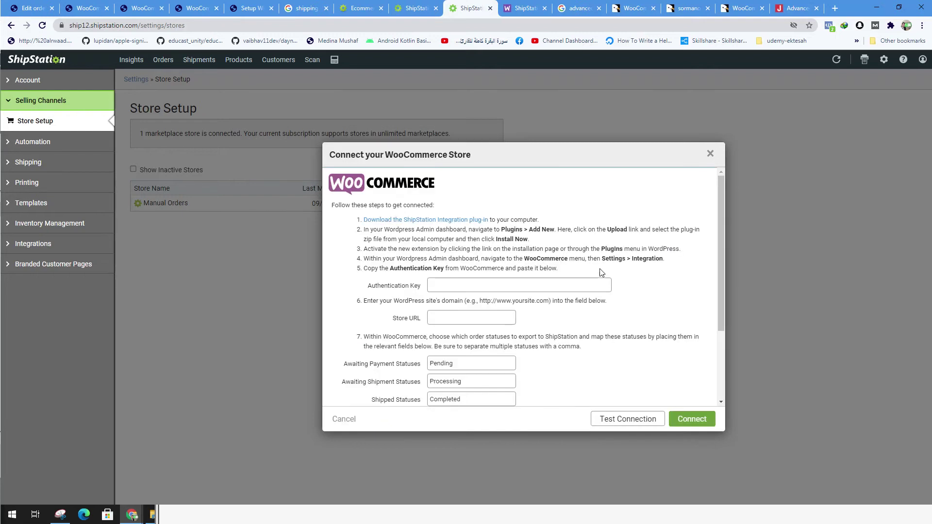
# Open the form's plugin download link in a new browser tab
pyautogui.scroll(-1, 601, 272)
pyautogui.scroll(1, 437, 253)
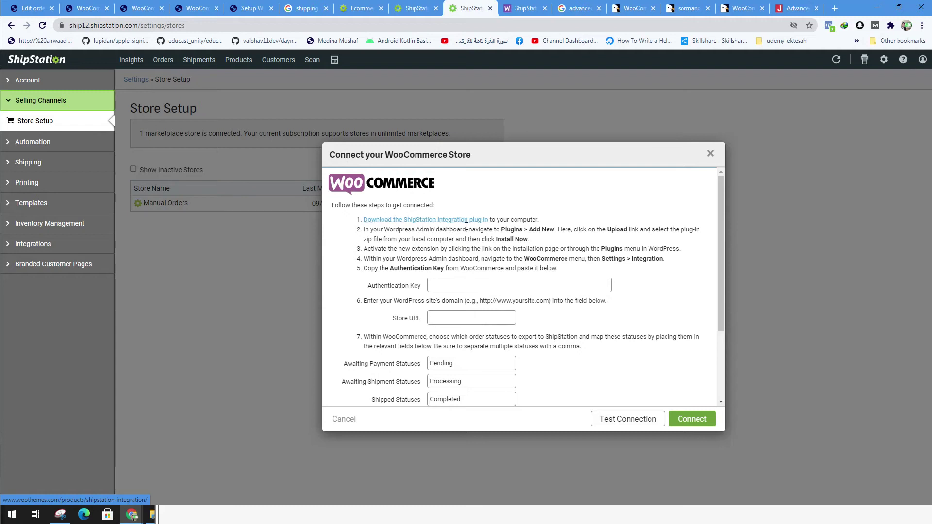
pyautogui.rightClick(456, 222)
pyautogui.click(480, 230)
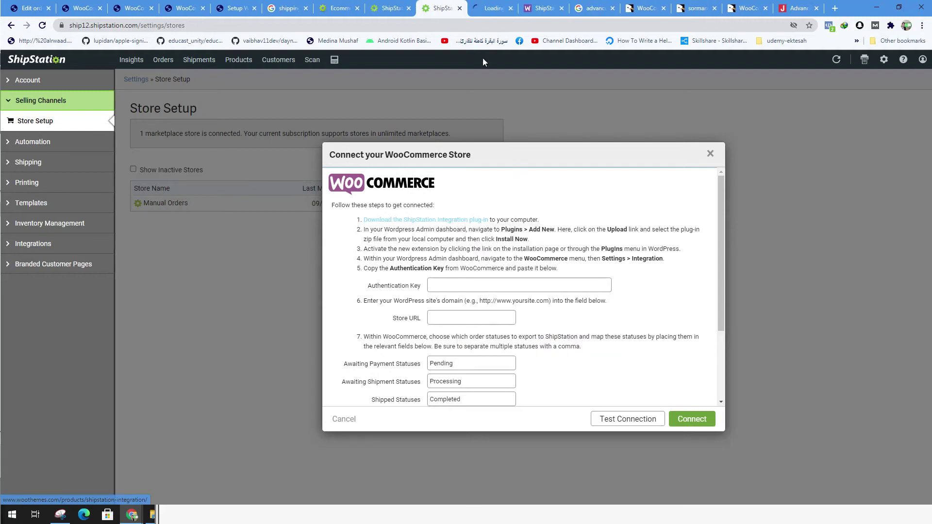
# On the plugin page, close all tabs after it and copy the 'ShipStation Integration' title
pyautogui.click(490, 9)
pyautogui.rightClick(485, 7)
pyautogui.click(535, 140)
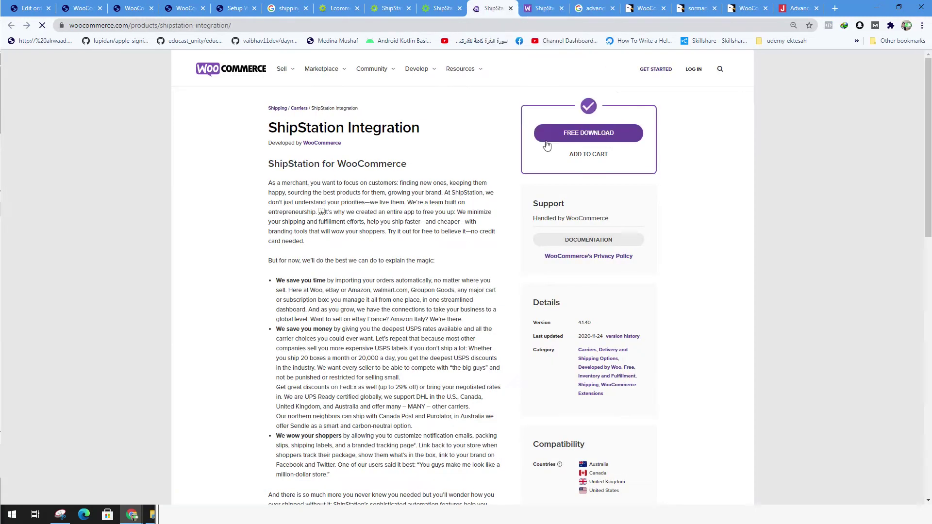
pyautogui.moveTo(267, 128); pyautogui.dragTo(424, 132)
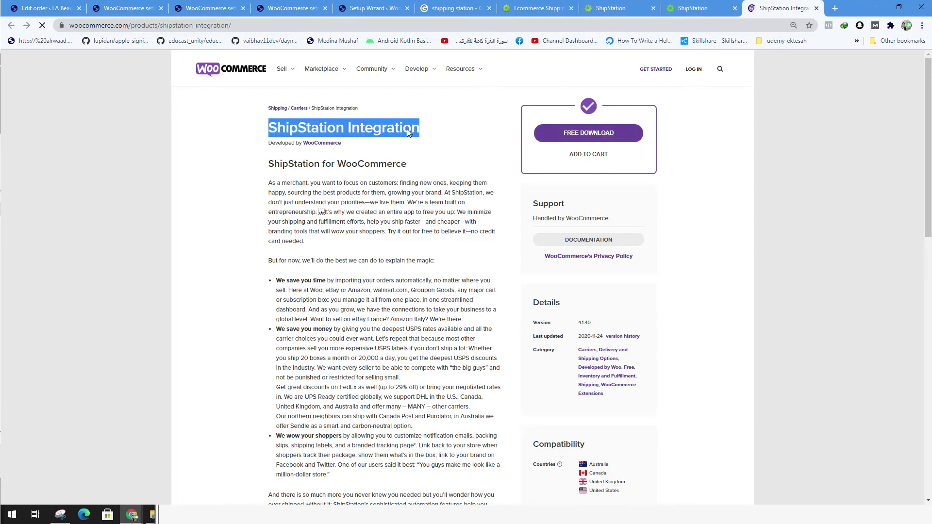
pyautogui.rightClick(408, 132)
pyautogui.click(420, 135)
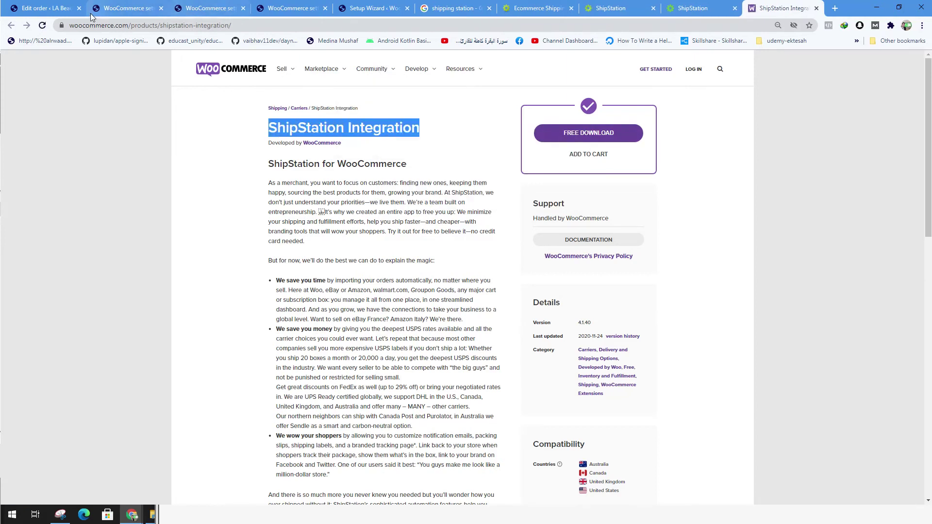
# Close the leftover WooCommerce settings and setup wizard tabs
pyautogui.click(41, 10)
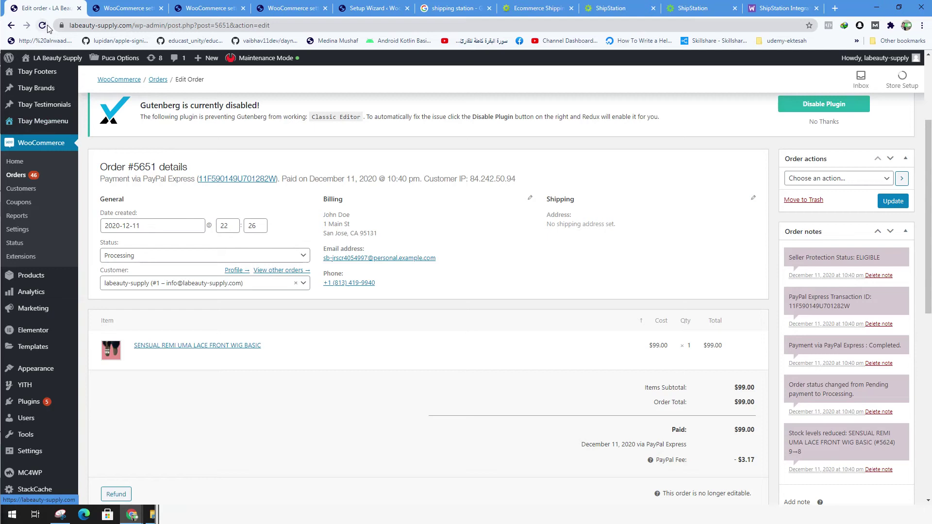
pyautogui.click(161, 9)
pyautogui.click(162, 8)
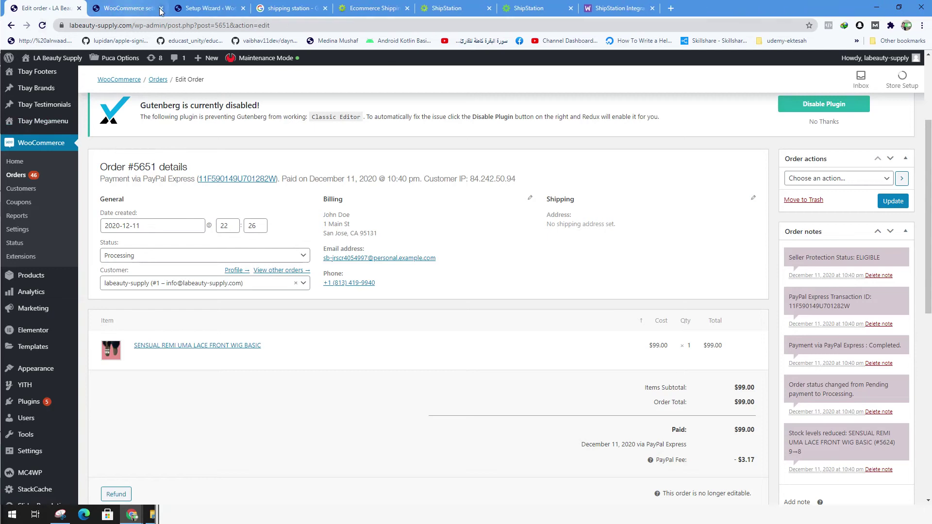
pyautogui.click(161, 8)
pyautogui.click(161, 8)
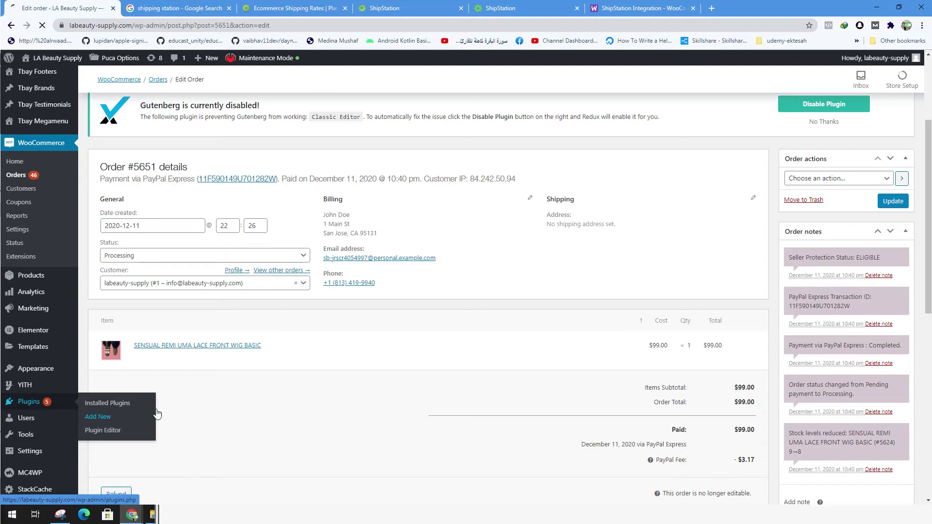
# Search WordPress's Add Plugins page for 'ShipStation Integration'
pyautogui.click(95, 419)
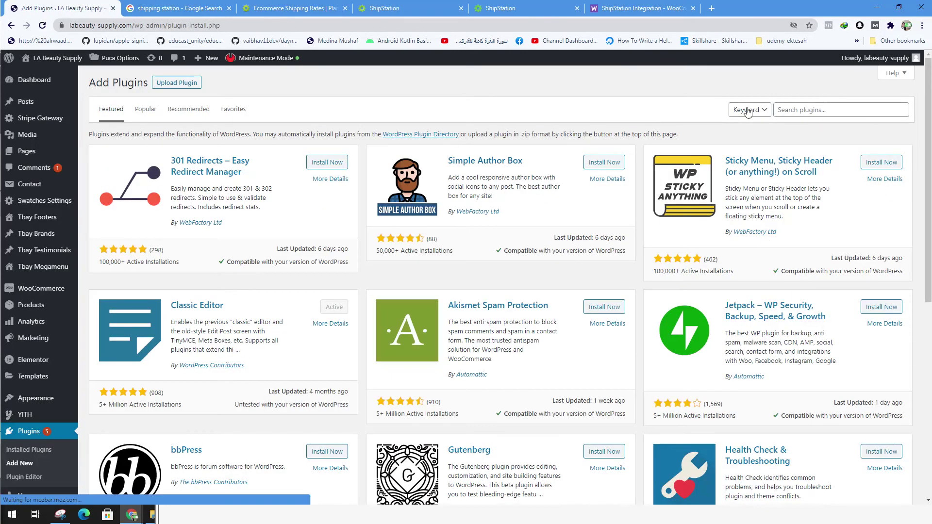
pyautogui.click(826, 111)
pyautogui.hotkey('ctrl', 'v')
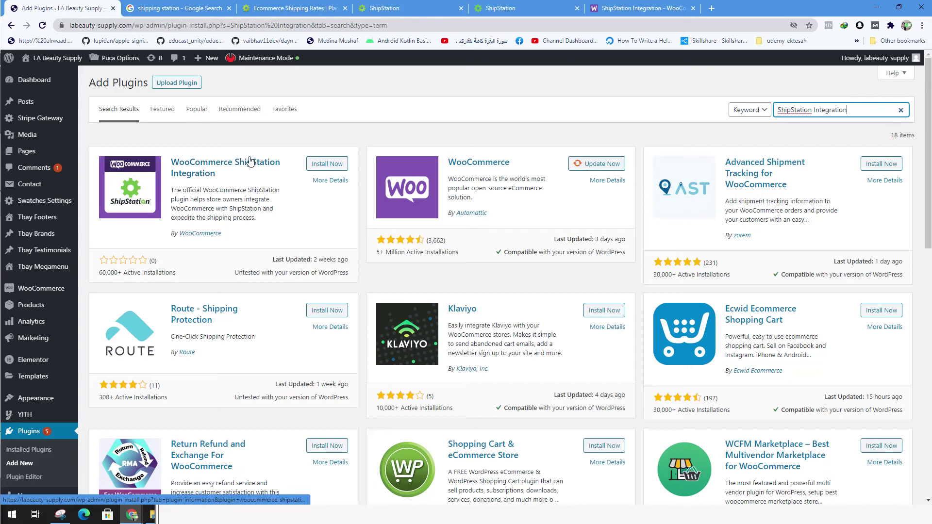
# Start the free plugin download on the product page, then return to the search results
pyautogui.click(619, 14)
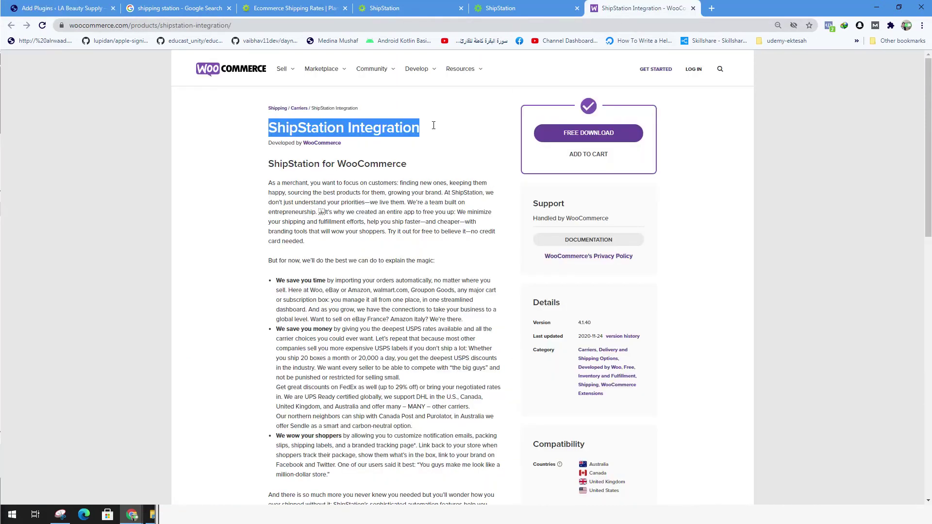
pyautogui.click(595, 135)
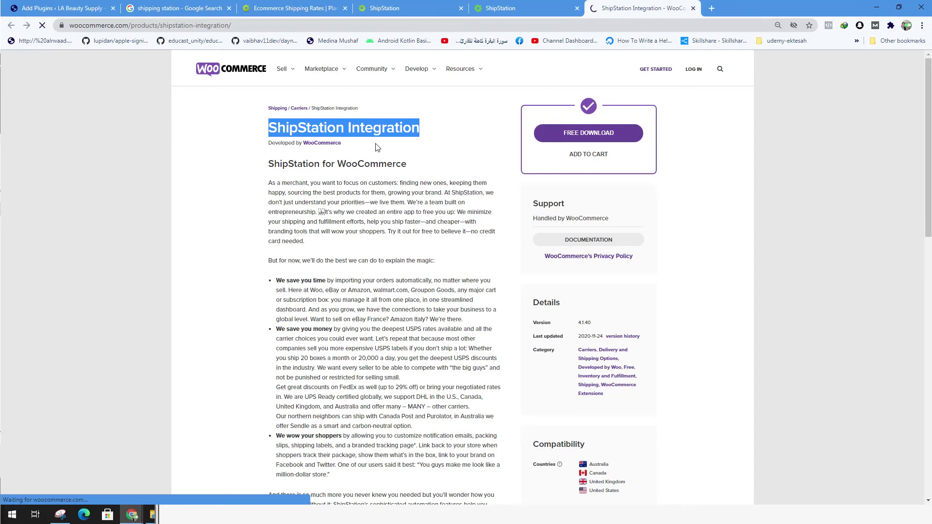
pyautogui.click(174, 11)
pyautogui.click(63, 11)
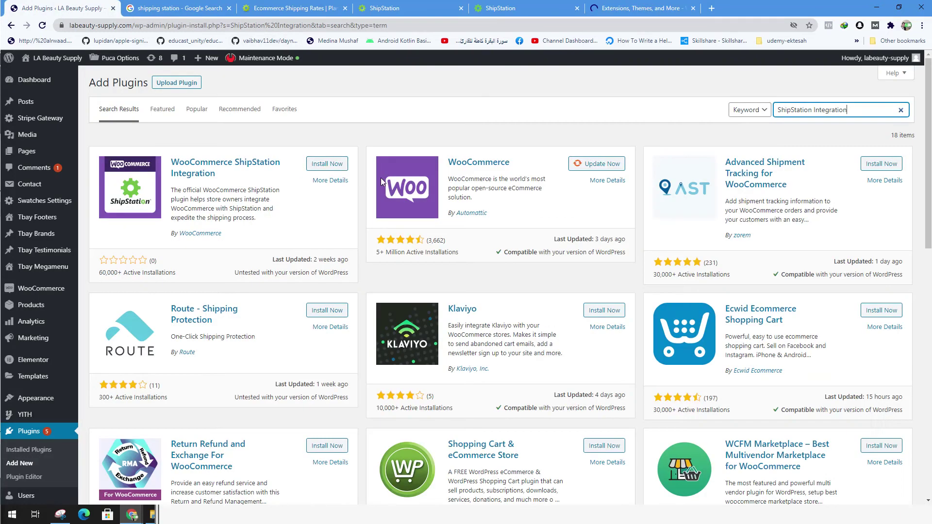
# Install and activate the WooCommerce ShipStation Integration plugin, then check the plugins list
pyautogui.click(340, 164)
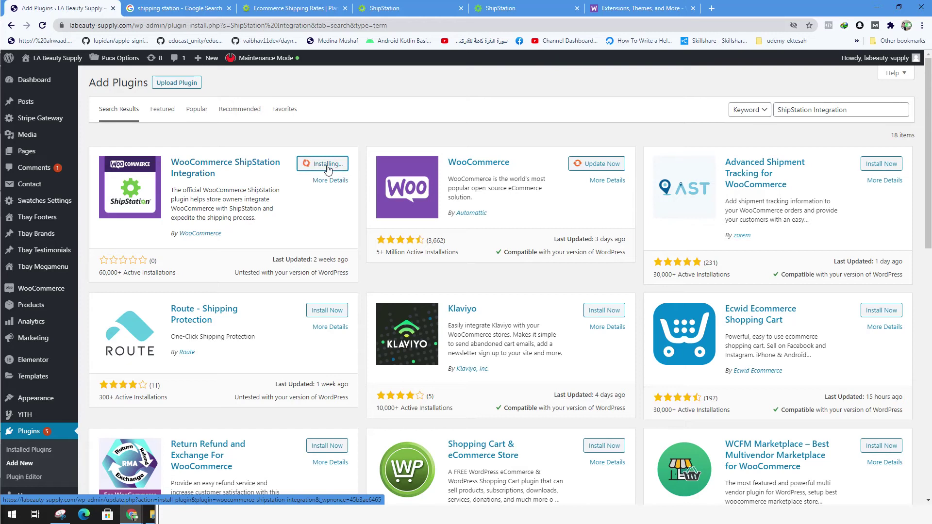
pyautogui.click(331, 164)
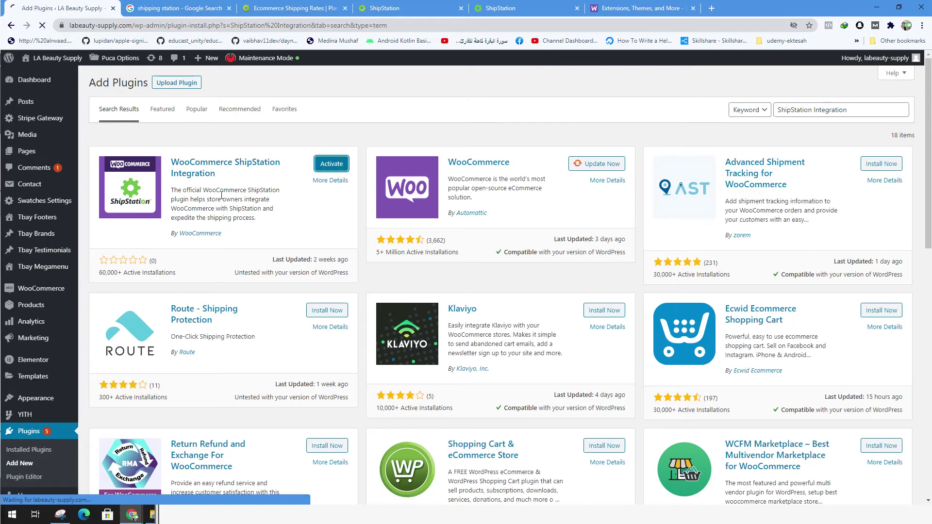
pyautogui.scroll(-2, 306, 191)
pyautogui.scroll(2, 305, 191)
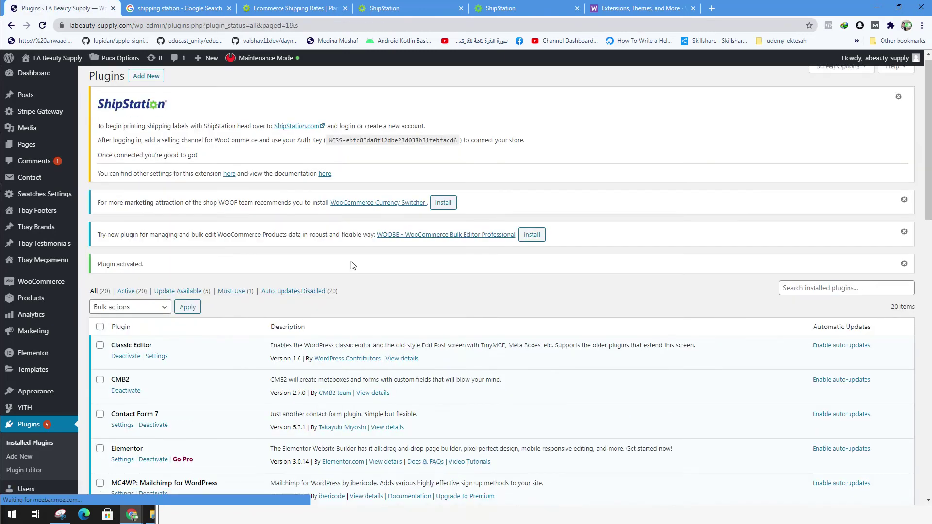
pyautogui.scroll(-3, 340, 257)
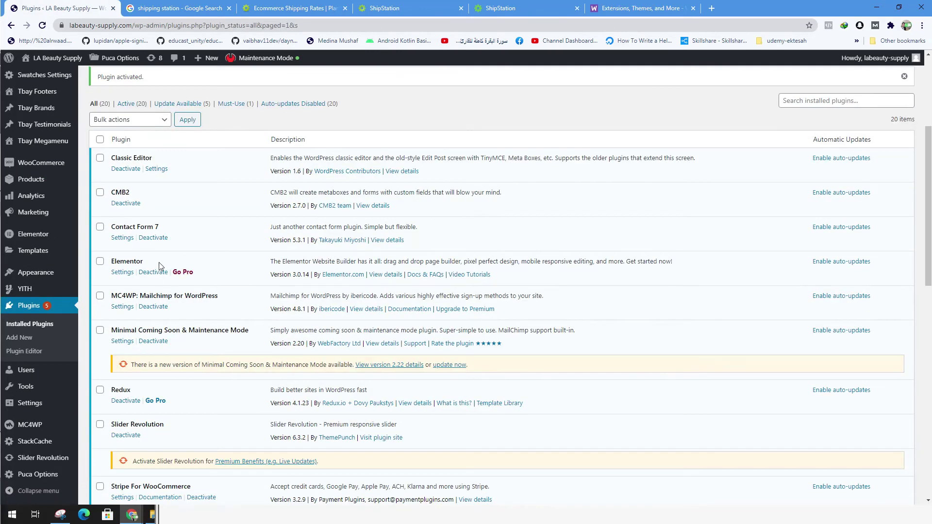
pyautogui.scroll(3, 159, 266)
pyautogui.moveTo(21, 290)
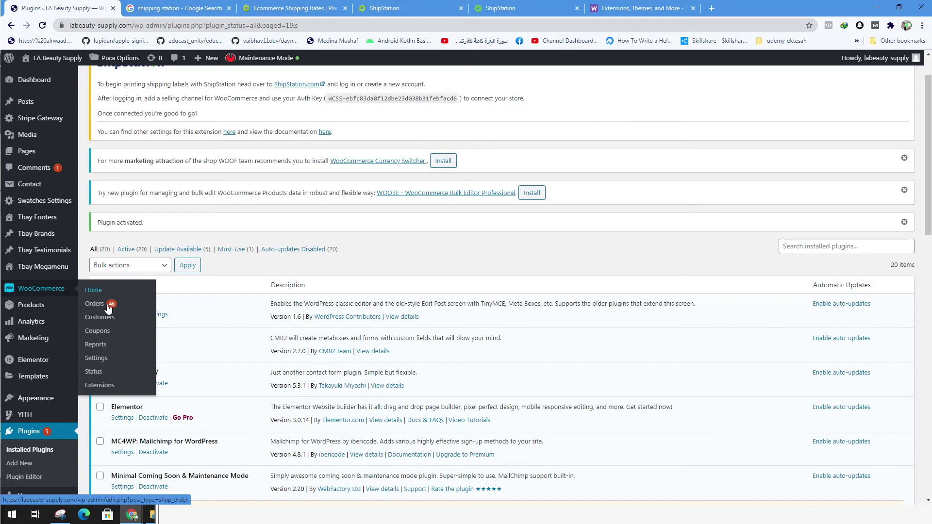
pyautogui.click(102, 359)
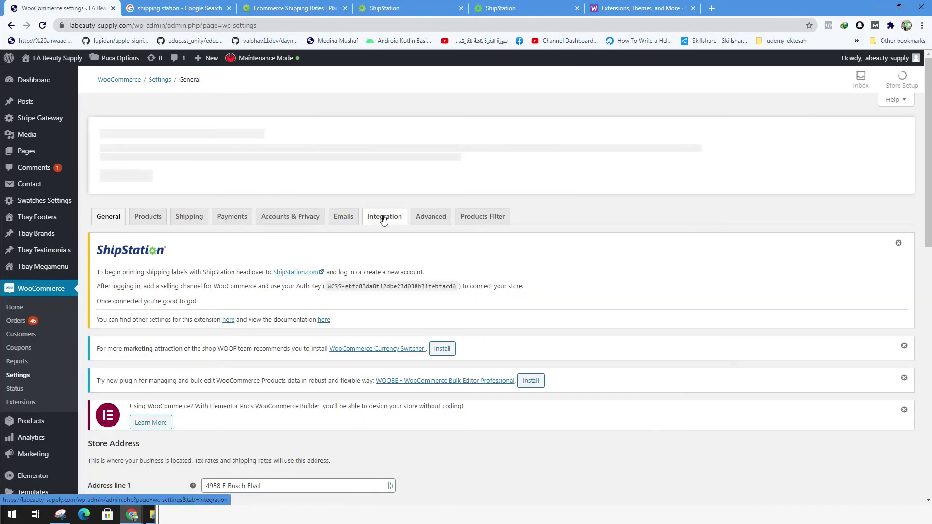
# Select the Authentication Key in WooCommerce's ShipStation integration settings, then return to ShipStation
pyautogui.click(384, 218)
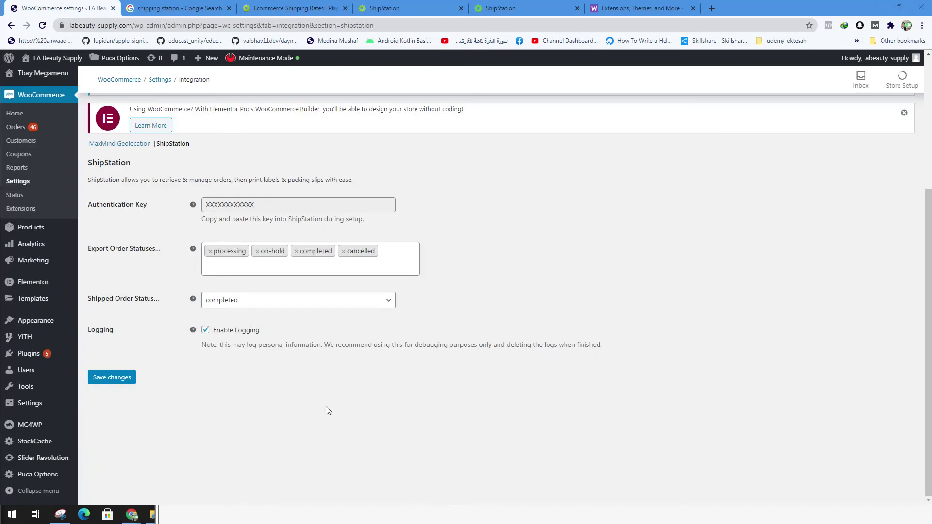
pyautogui.scroll(2, 177, 191)
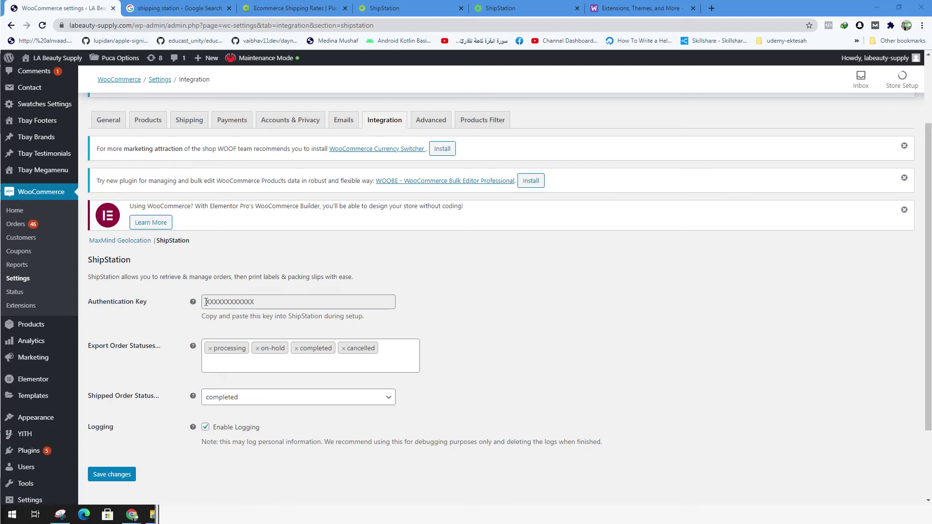
pyautogui.moveTo(206, 302); pyautogui.dragTo(260, 302)
pyautogui.click(509, 10)
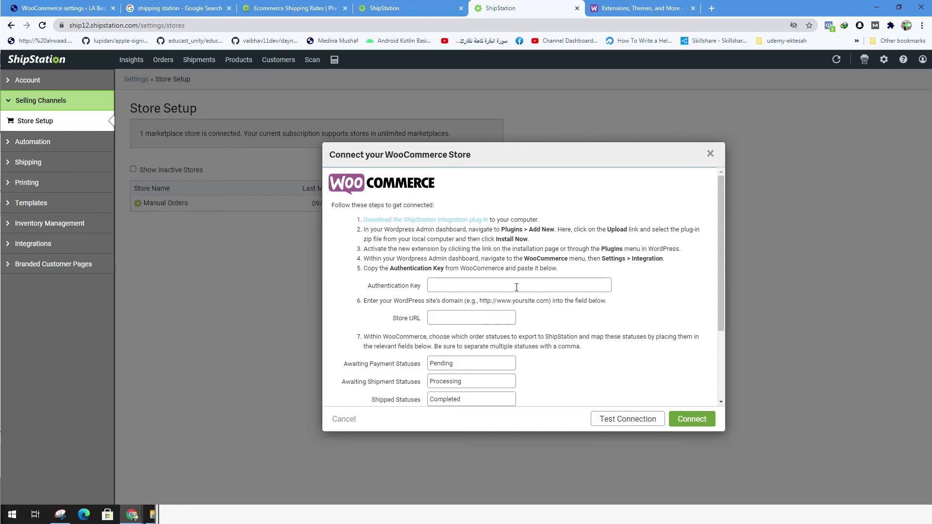
# Copy the store's domain from the WooCommerce integration page's web address
pyautogui.scroll(-1, 462, 291)
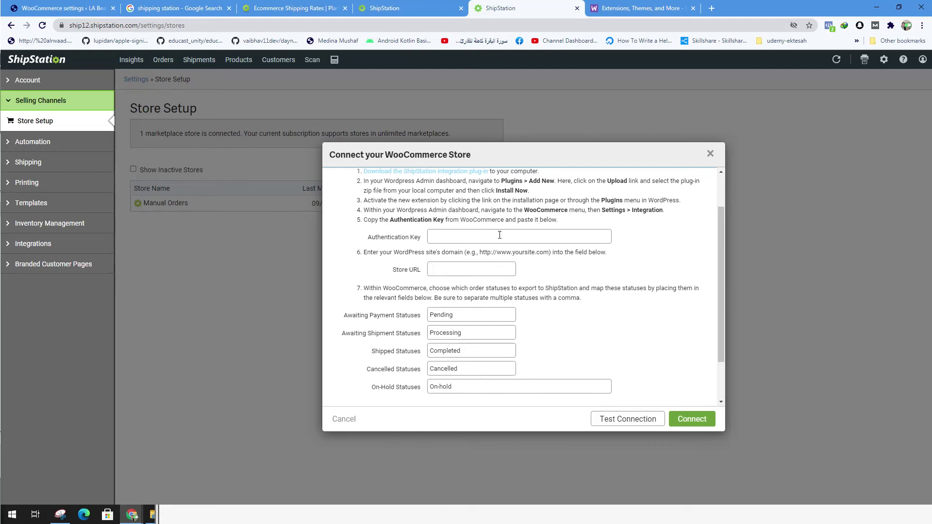
pyautogui.click(60, 8)
pyautogui.click(125, 26)
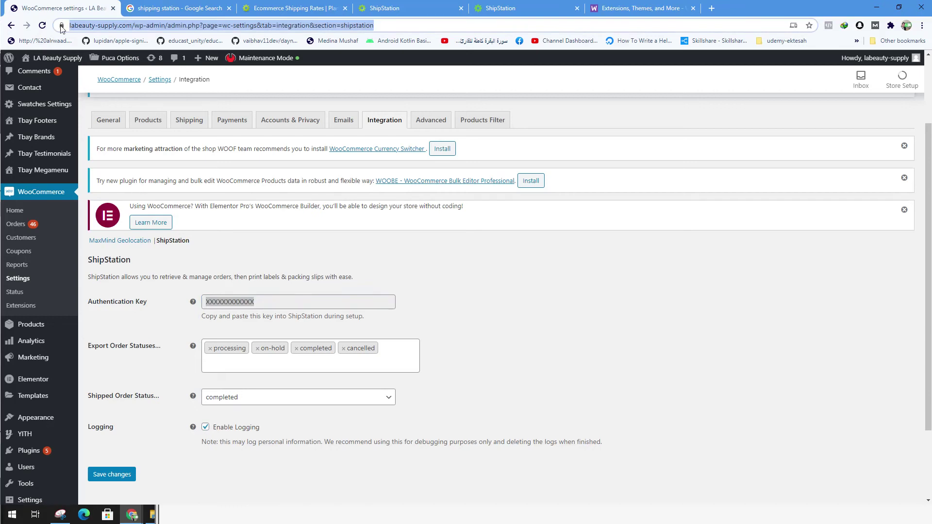
pyautogui.click(144, 27)
pyautogui.moveTo(154, 25); pyautogui.dragTo(27, 31)
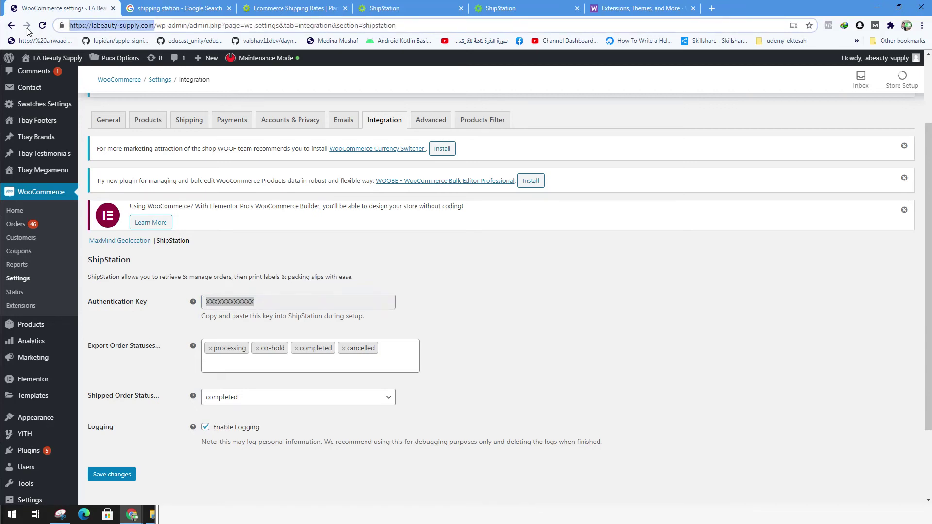
pyautogui.click(538, 11)
pyautogui.click(478, 270)
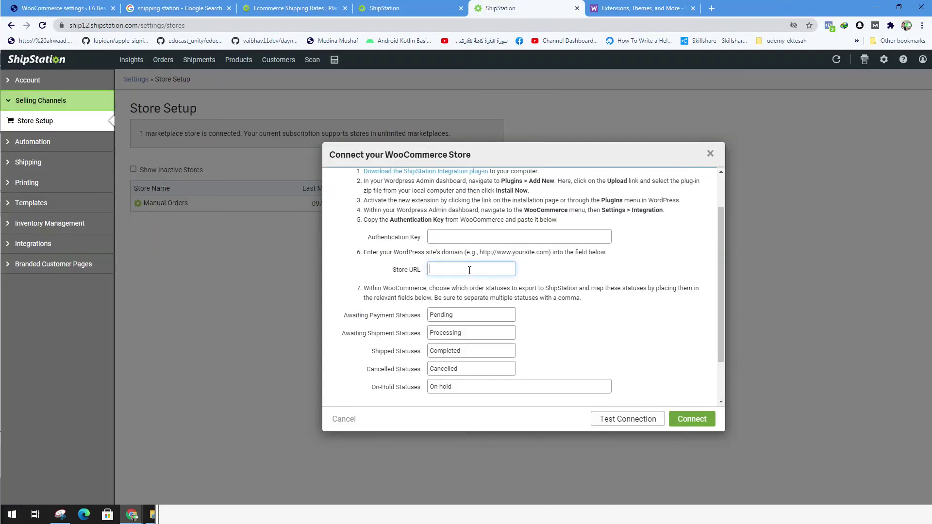
pyautogui.hotkey('ctrl', 'v')
pyautogui.moveTo(508, 269); pyautogui.dragTo(408, 270)
pyautogui.hotkey('ctrl', 'c')
pyautogui.click(563, 271)
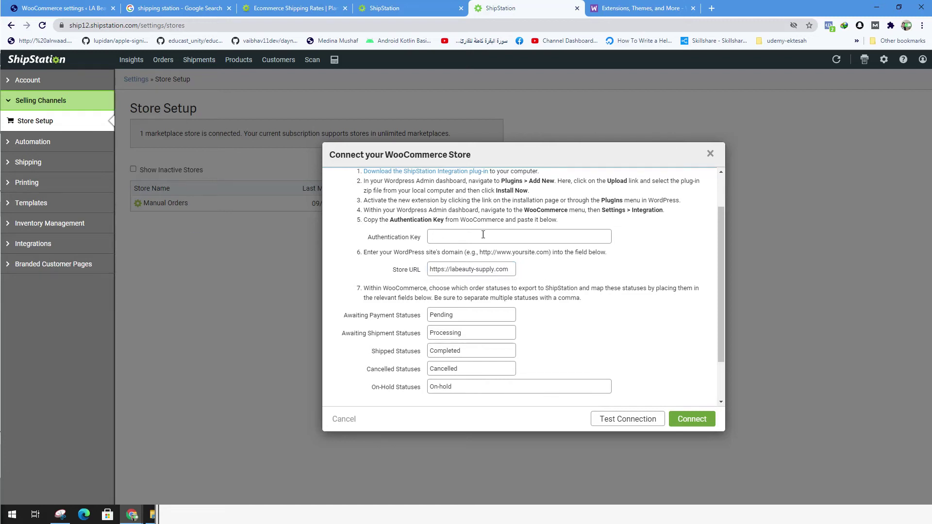
pyautogui.scroll(-2, 489, 239)
pyautogui.scroll(3, 583, 335)
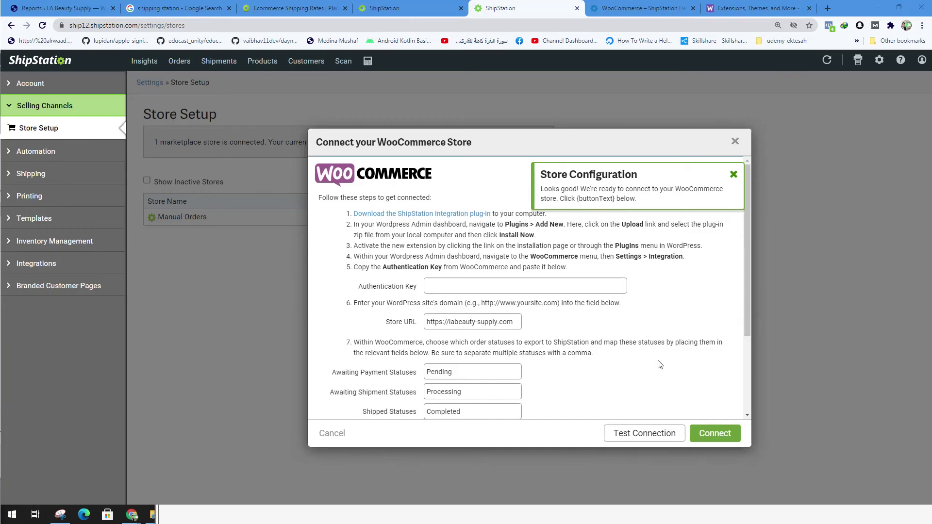
# Connect the WooCommerce store and clear its default Store Name
pyautogui.click(717, 435)
pyautogui.tripleClick(340, 175)
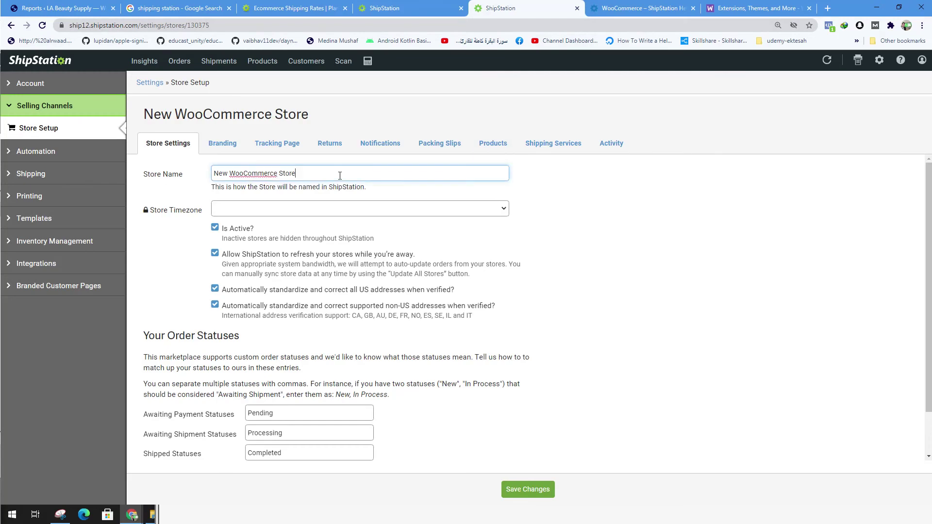
pyautogui.write('labeauty-supply.')
pyautogui.tripleClick(299, 178)
pyautogui.click(263, 173)
pyautogui.tripleClick(279, 176)
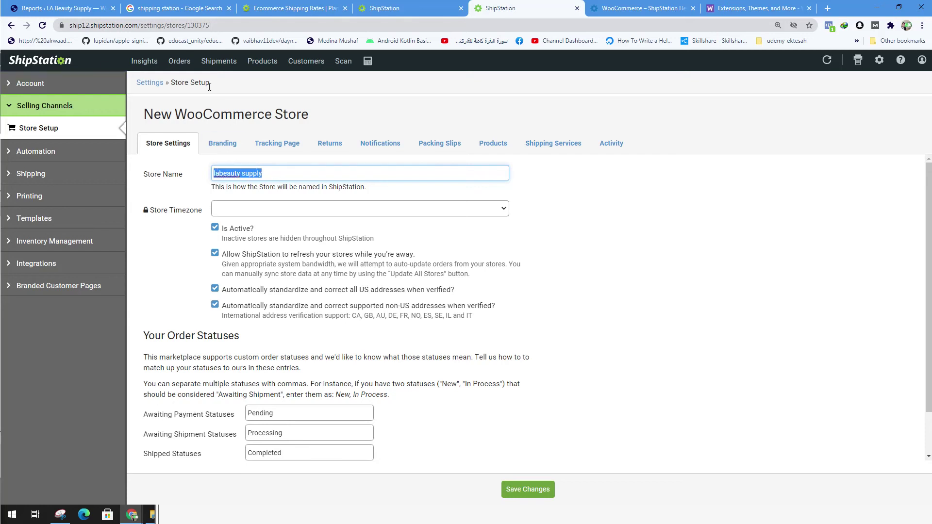
pyautogui.press('BackSpace')
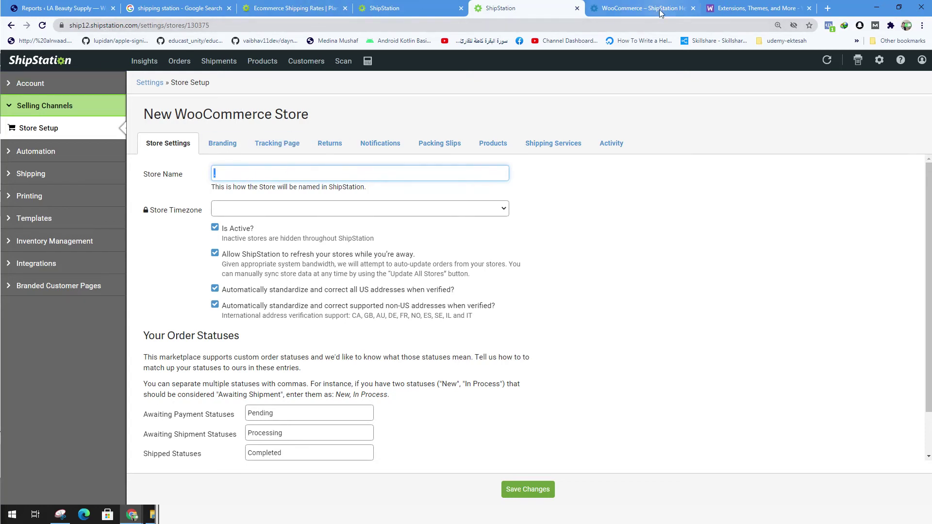
# Load the labeauty-supply.com site in a new browser tab
pyautogui.click(827, 9)
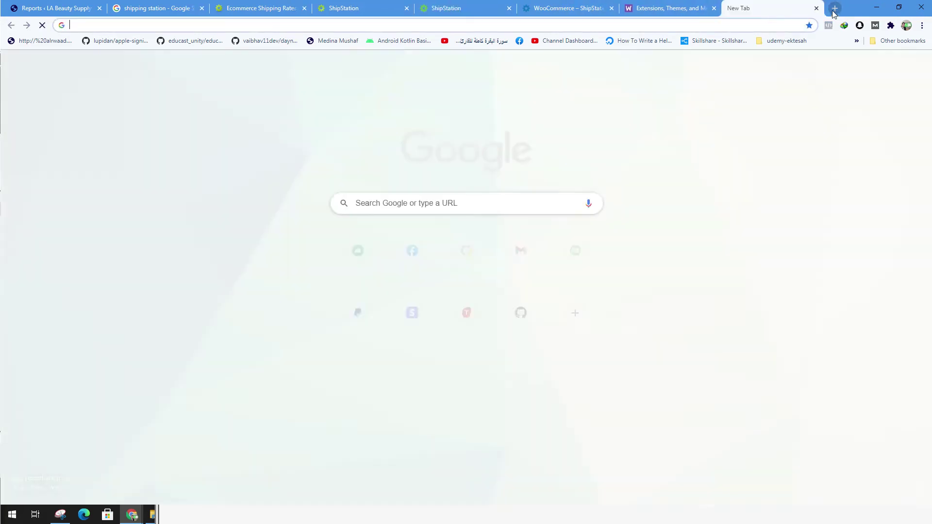
pyautogui.write('lb')
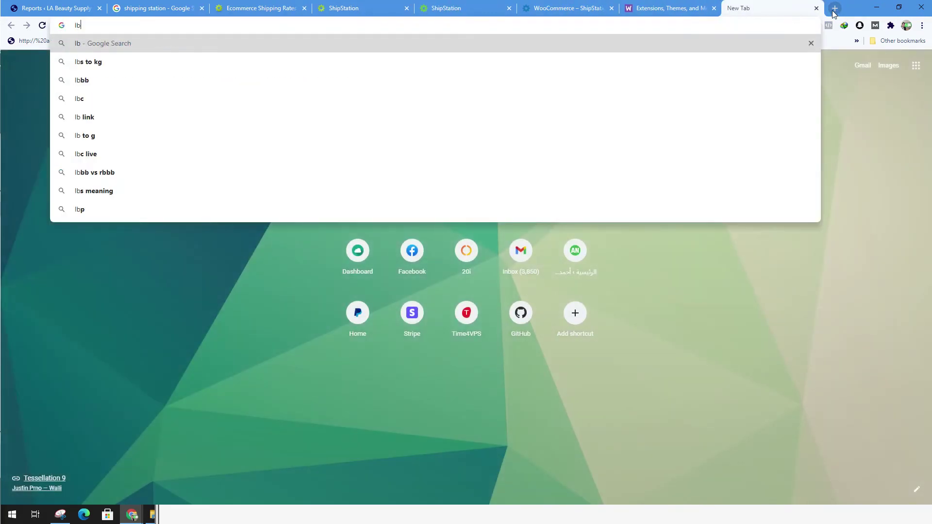
pyautogui.press('BackSpace')
pyautogui.write('abeauty-supply.com')
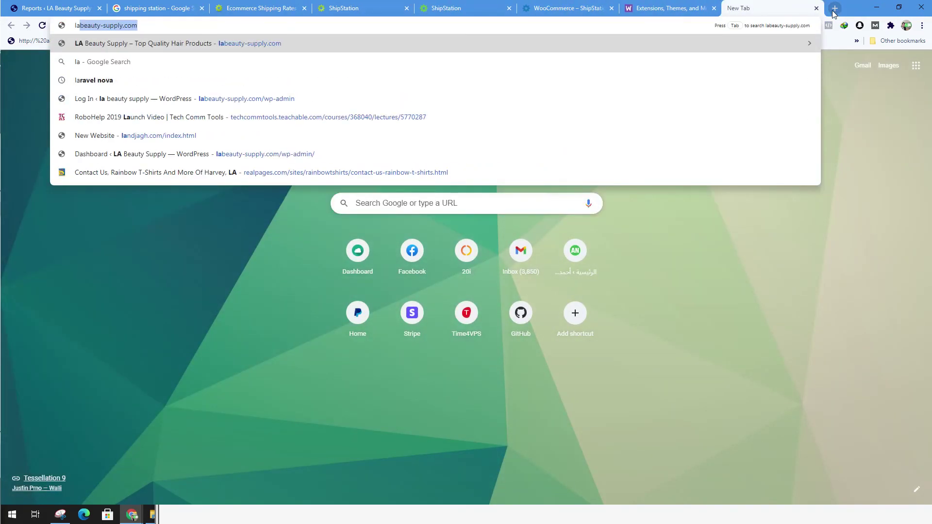
pyautogui.press('Return')
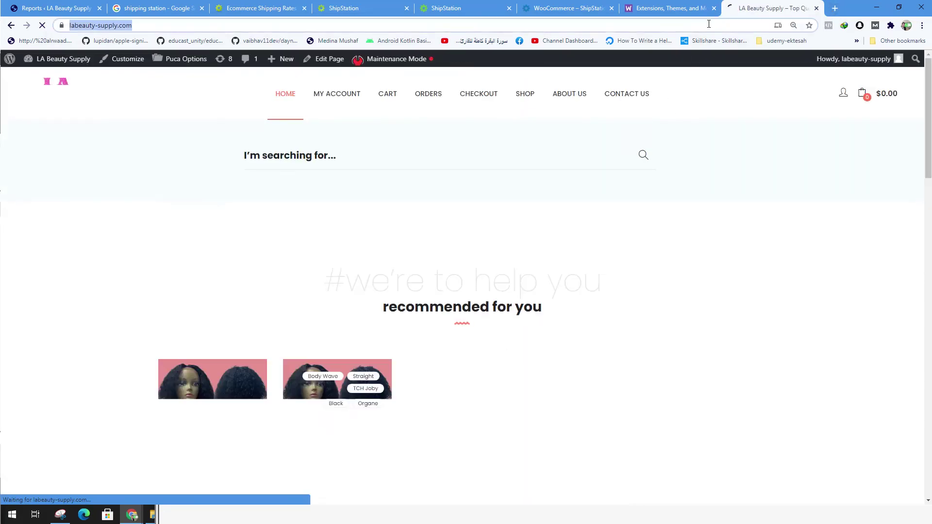
pyautogui.click(662, 14)
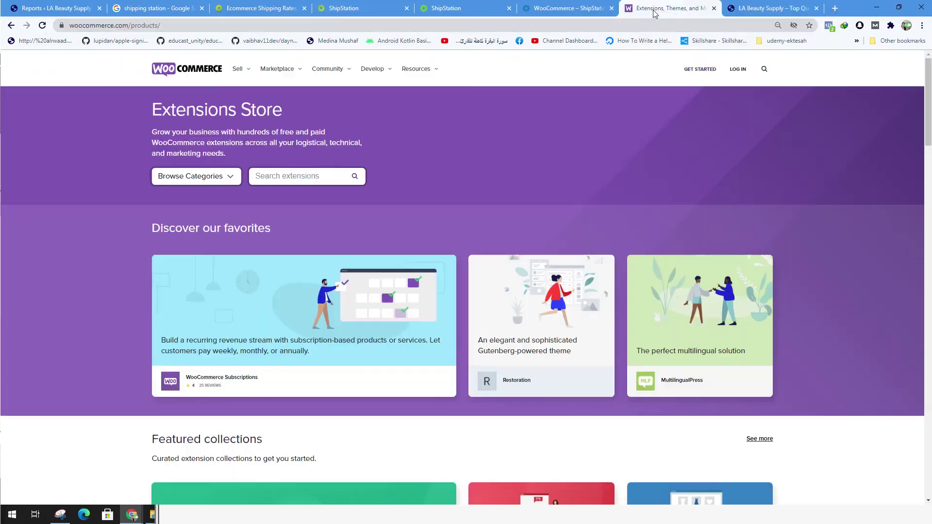
pyautogui.click(474, 8)
pyautogui.hotkey('ctrl', 'v')
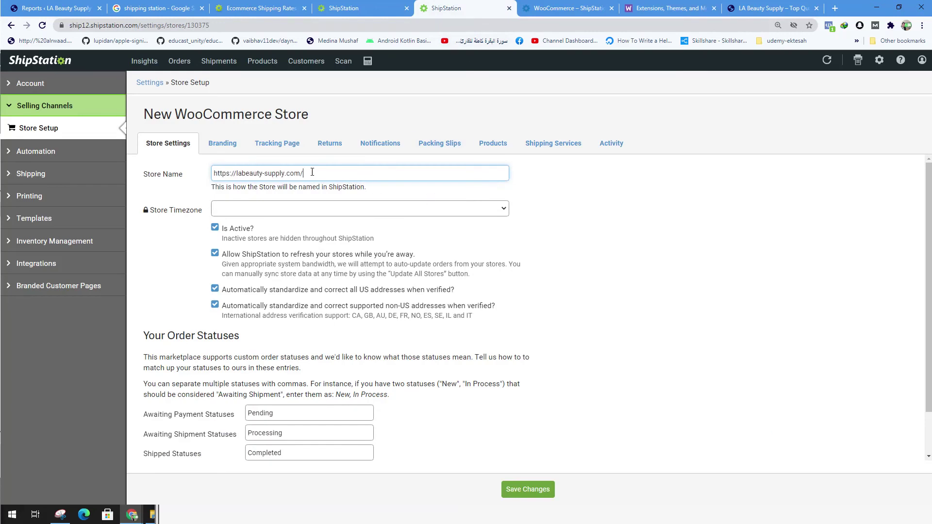
pyautogui.moveTo(237, 175); pyautogui.dragTo(158, 178)
pyautogui.press('BackSpace')
pyautogui.click(527, 488)
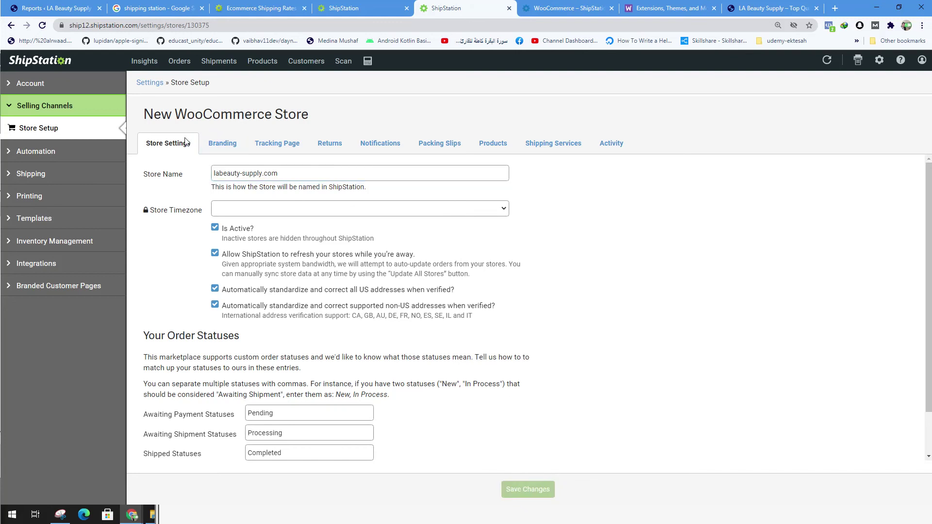
pyautogui.click(223, 148)
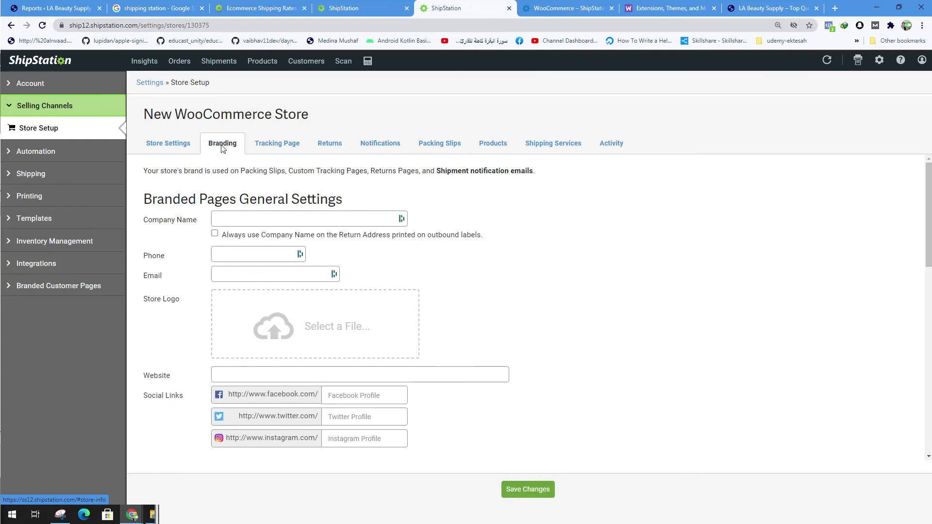
# Inspect the empty Company Name field on the Branding page, then select the page address
pyautogui.click(264, 218)
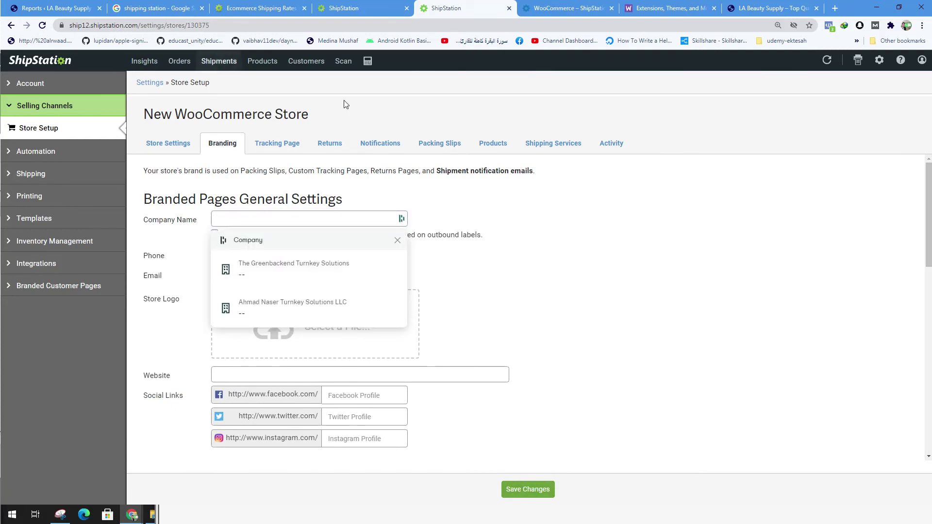
pyautogui.click(399, 242)
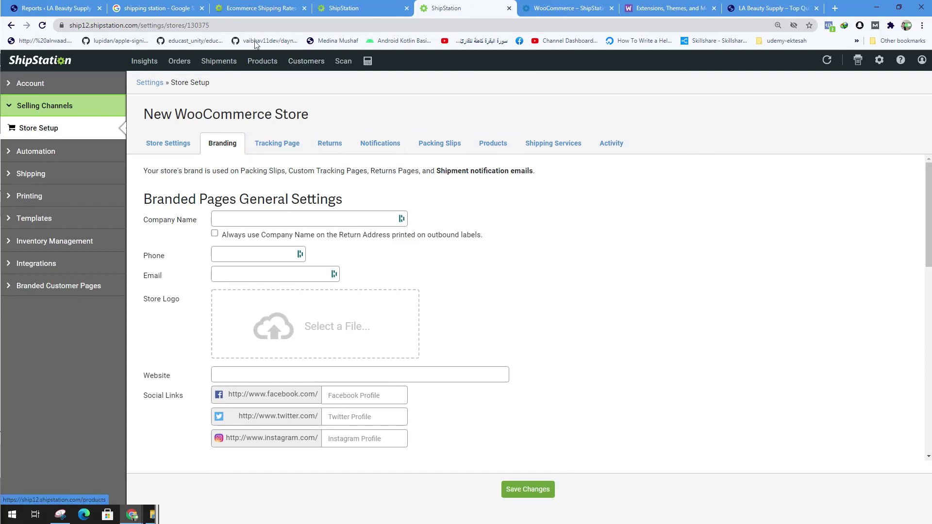
pyautogui.click(235, 30)
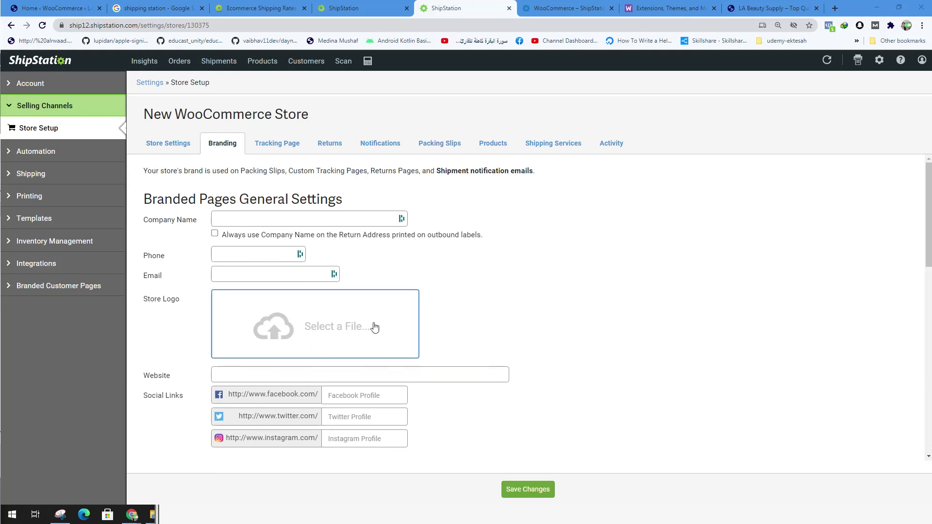
# Review the store's Tracking Page, Returns, Notifications and Packing Slips settings, including the slip template choices
pyautogui.click(276, 150)
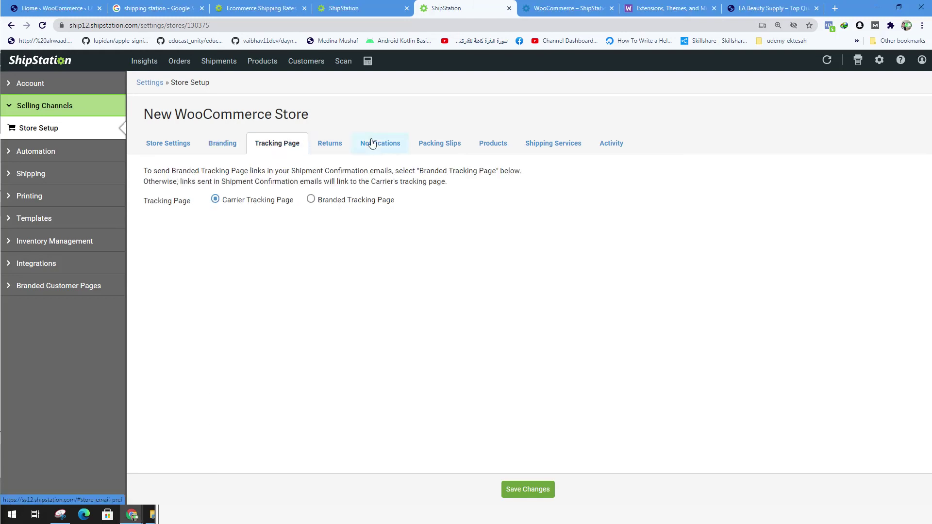
pyautogui.click(335, 150)
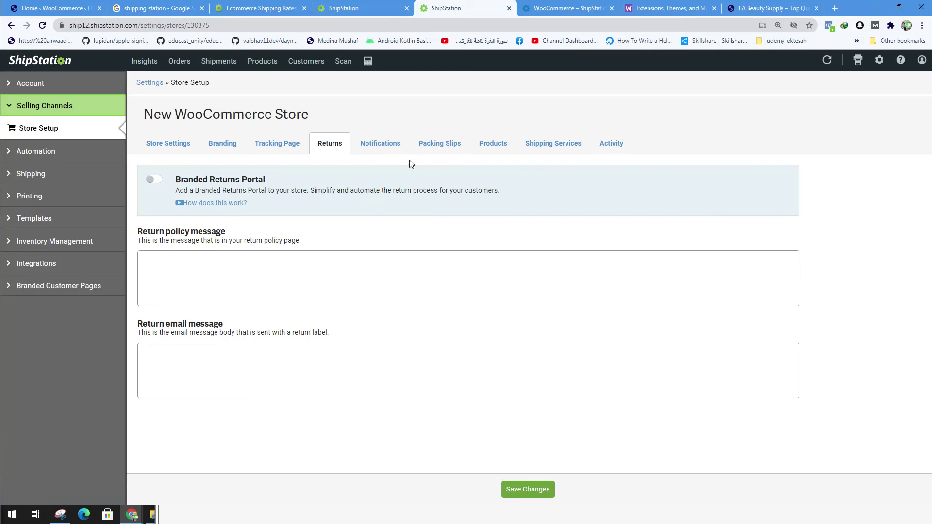
pyautogui.click(388, 147)
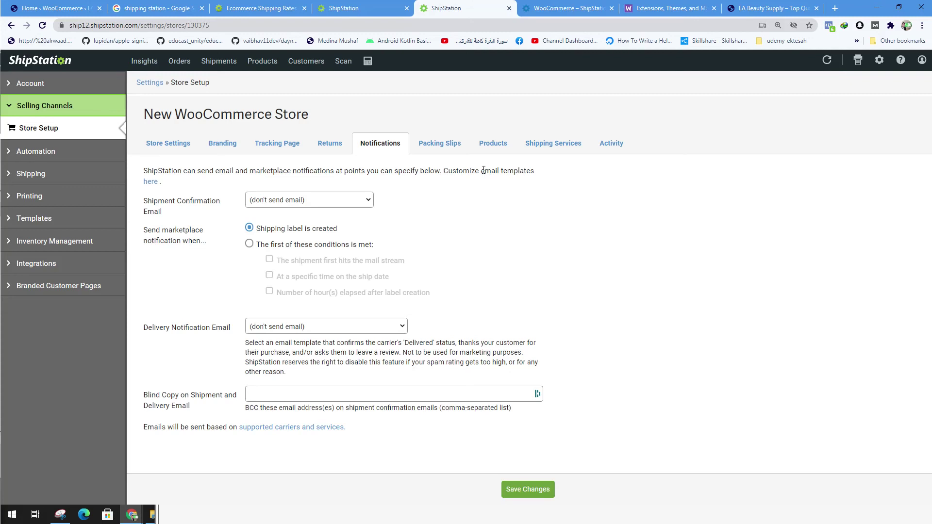
pyautogui.click(446, 149)
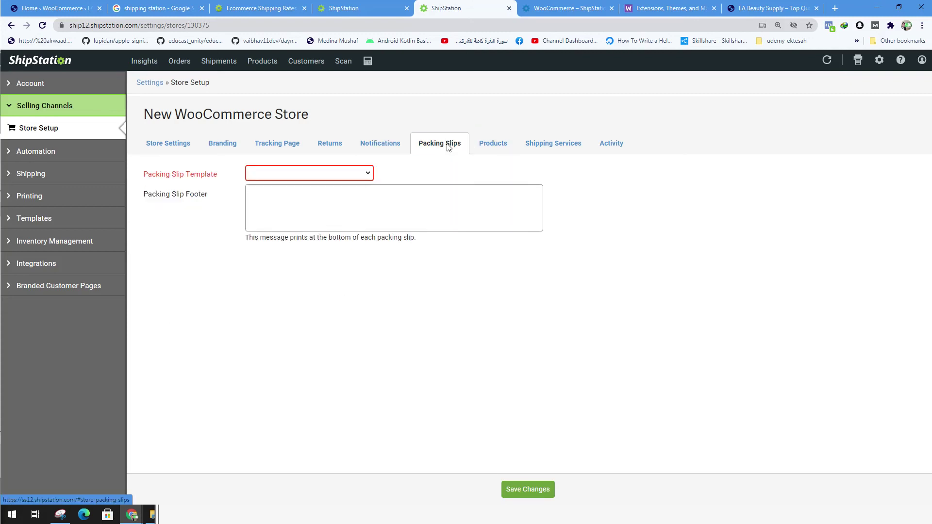
pyautogui.click(326, 175)
pyautogui.click(333, 175)
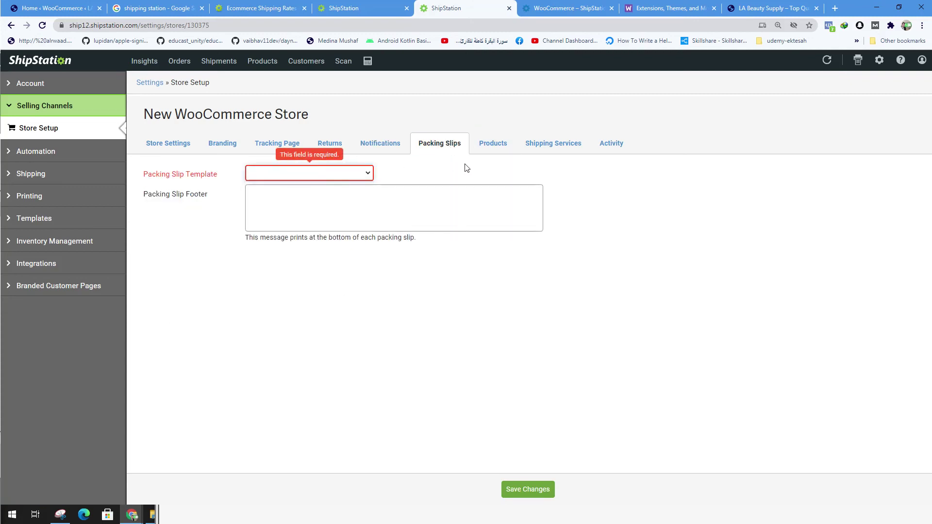
# Review the Products, Shipping Services and Activity tabs, then return to Store Settings
pyautogui.click(493, 145)
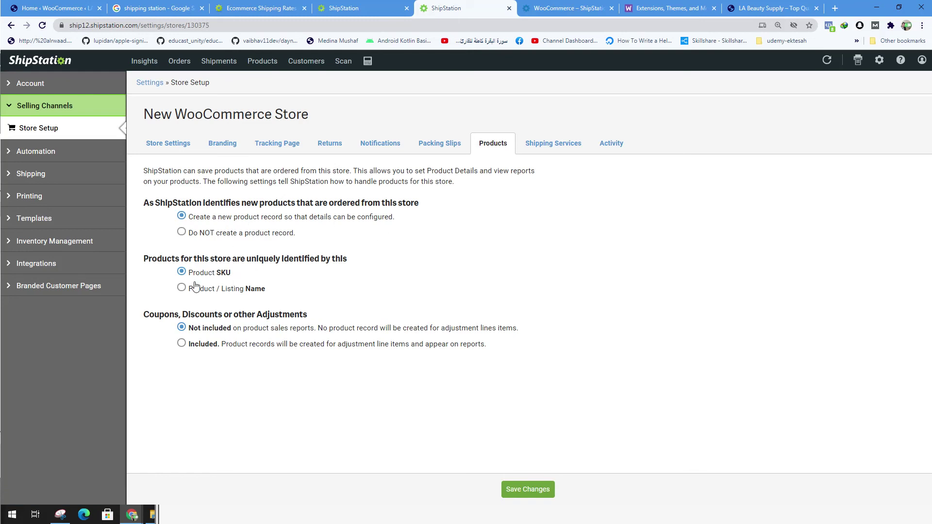
pyautogui.click(563, 151)
pyautogui.click(618, 152)
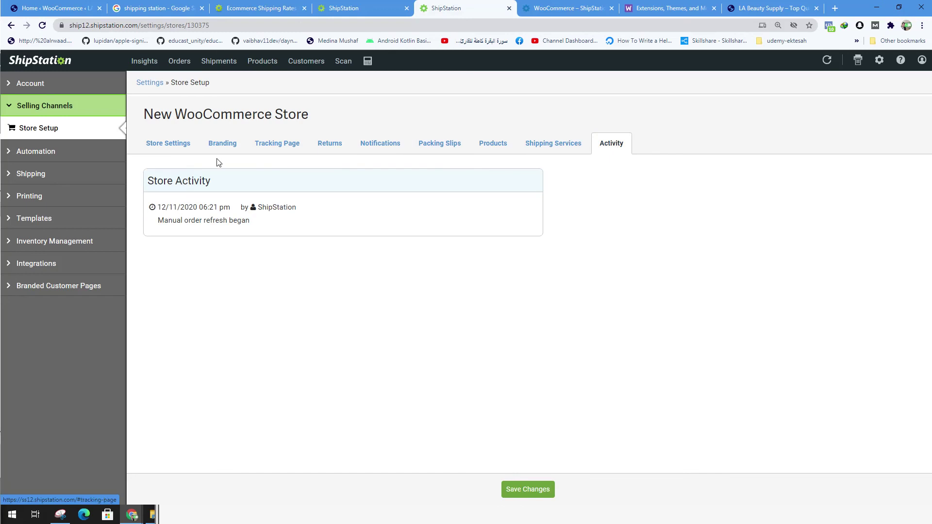
pyautogui.click(177, 152)
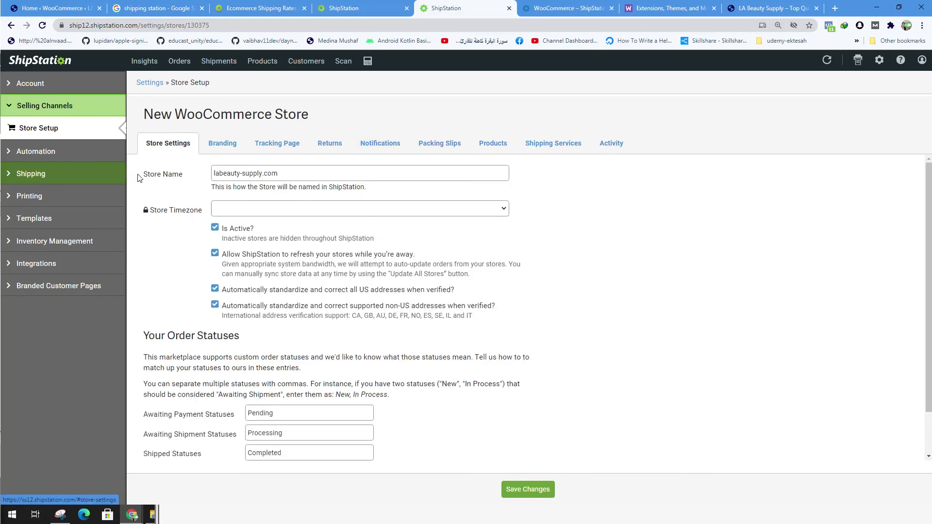
# Expand the Printing, Templates, Inventory, Integrations, Branded Customer Pages and Account settings groups in the sidebar
pyautogui.click(30, 195)
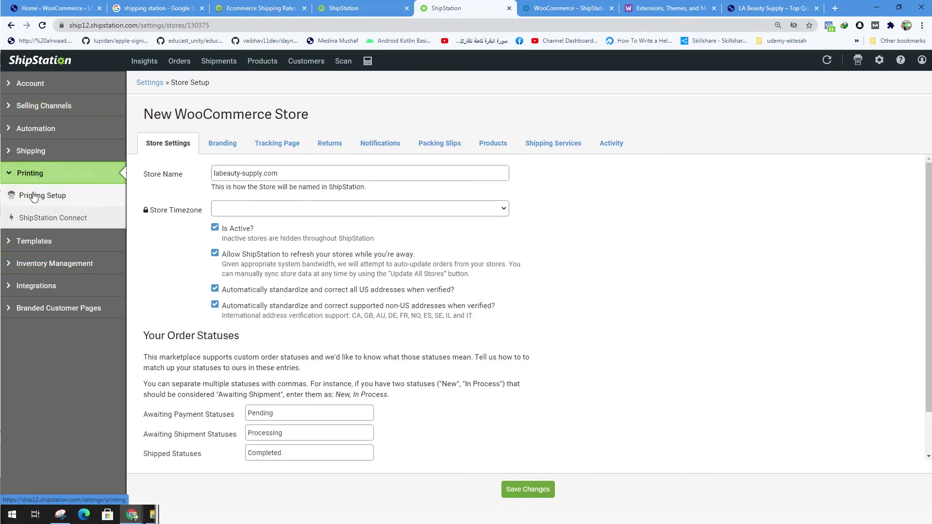
pyautogui.click(42, 246)
pyautogui.click(53, 248)
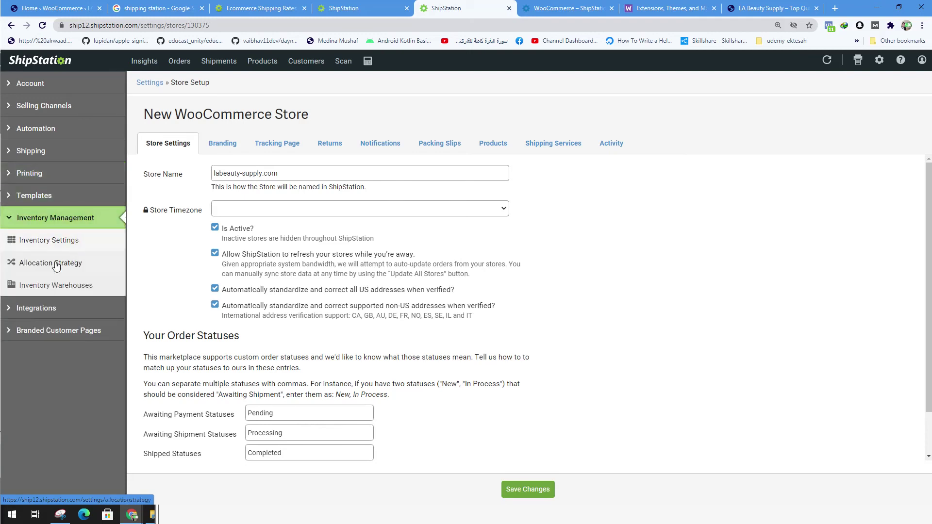
pyautogui.click(47, 308)
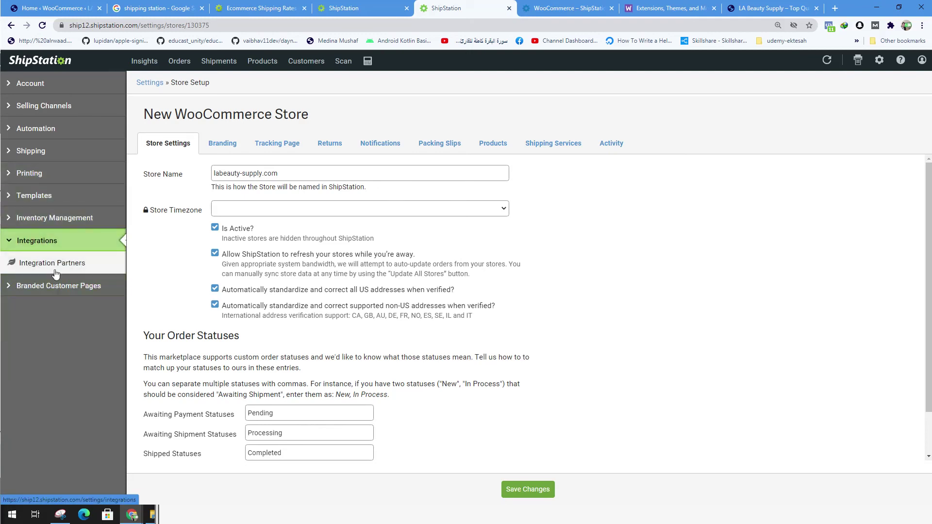
pyautogui.click(43, 291)
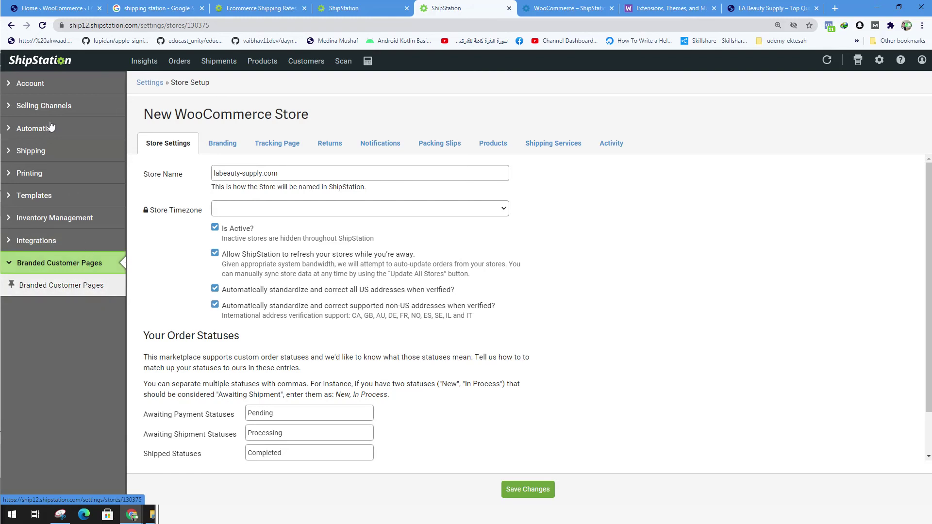
pyautogui.click(40, 86)
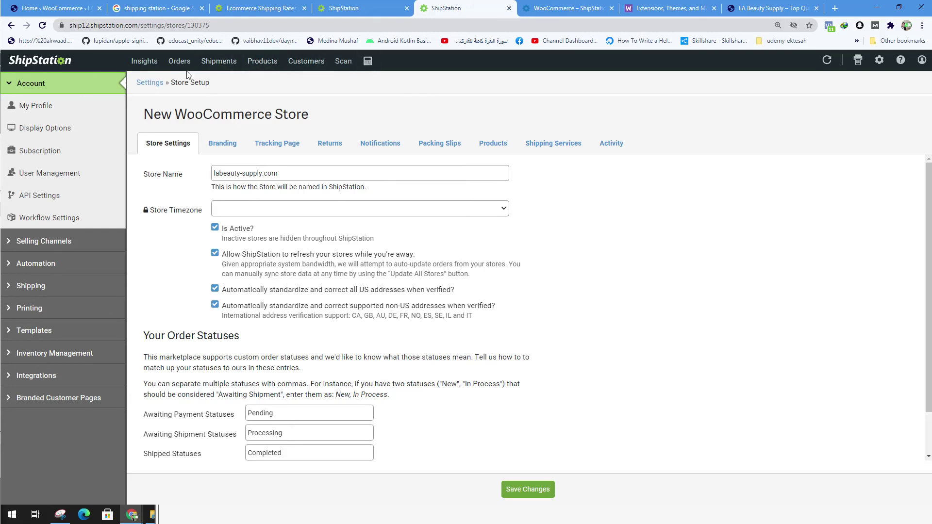
# Browse the Products, Customers, Scan and Shipments pages, then show orders 5651 and 5650 awaiting shipment
pyautogui.click(261, 60)
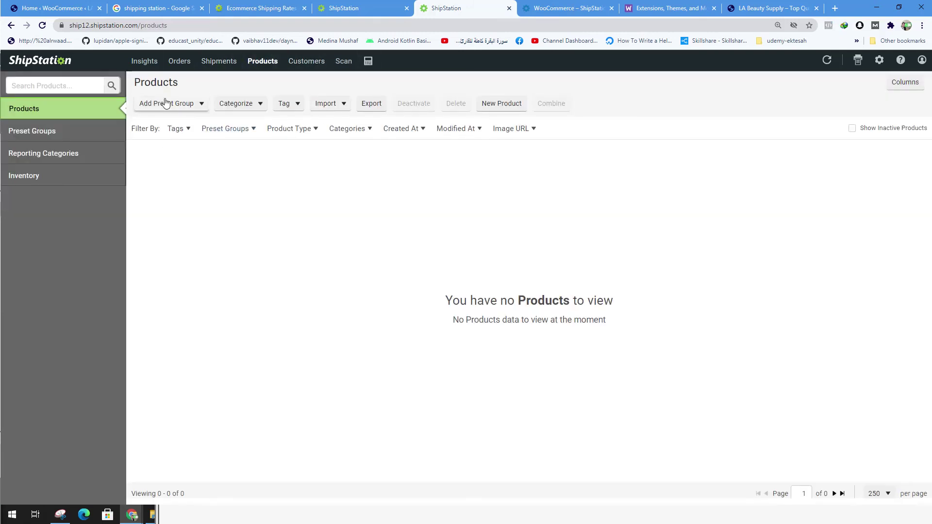
pyautogui.click(177, 108)
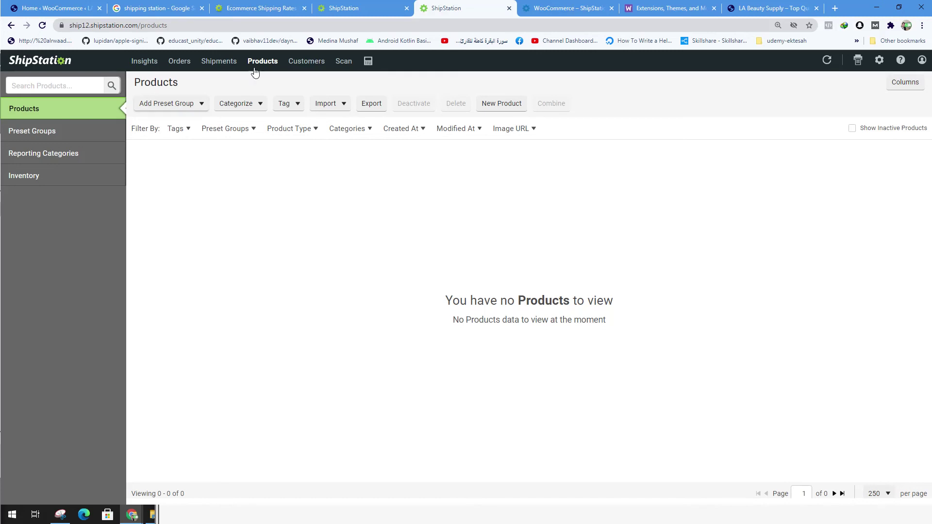
pyautogui.click(318, 64)
pyautogui.click(343, 62)
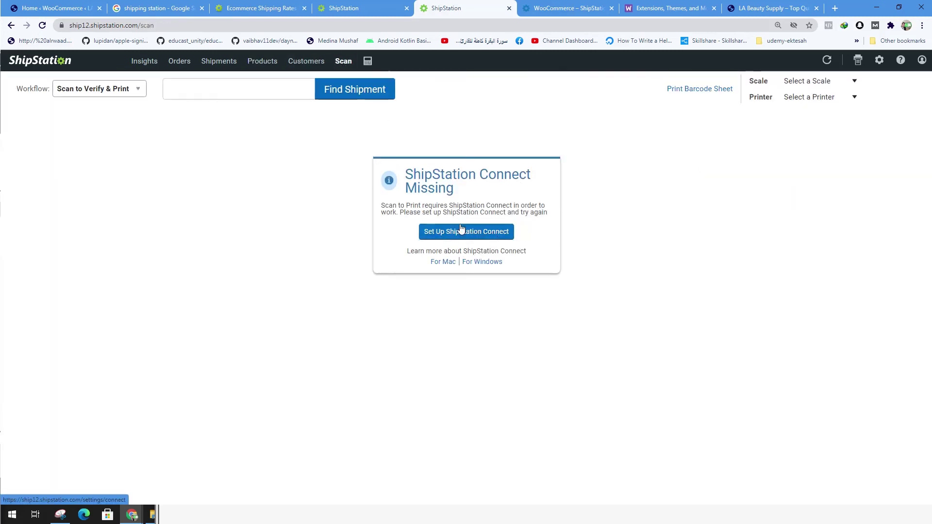
pyautogui.click(294, 64)
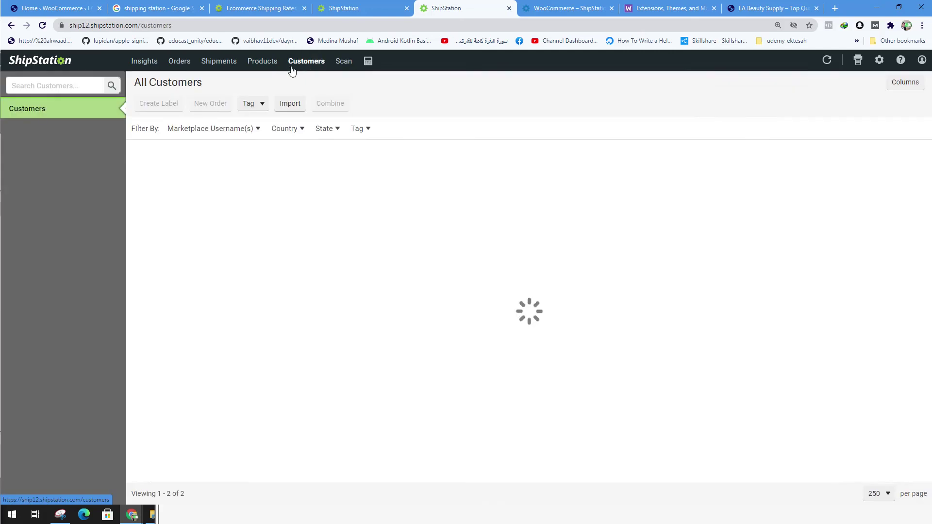
pyautogui.click(216, 66)
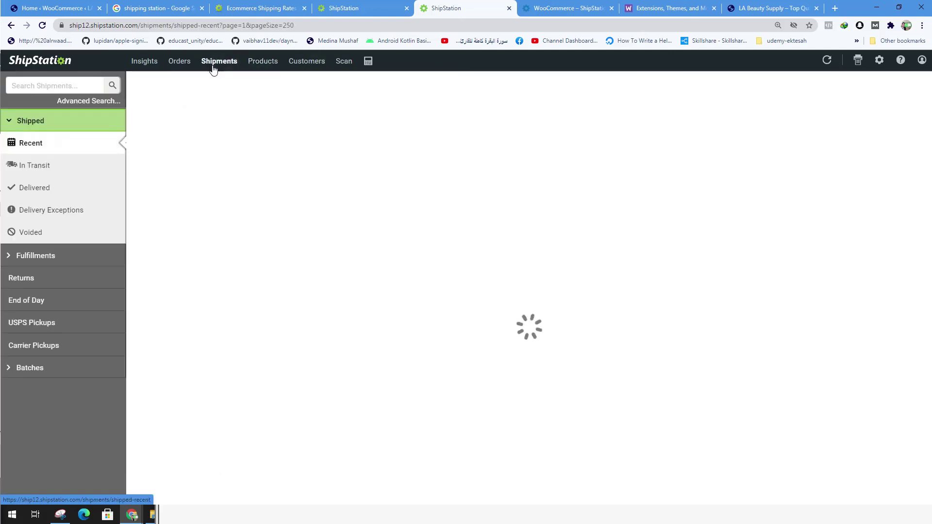
pyautogui.click(179, 63)
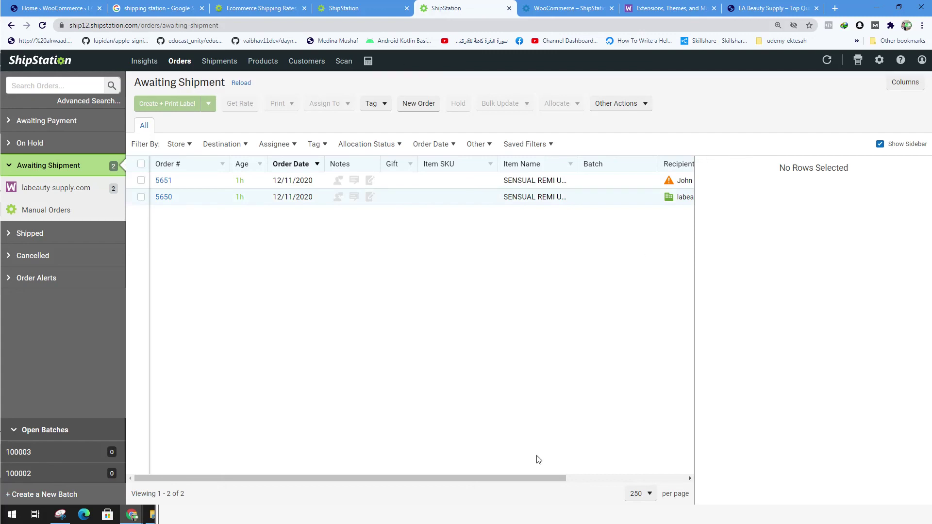
# Open order 5651's details, review the $99.00 lace front wig order, and check the Add to Batch and Print options
pyautogui.moveTo(529, 478); pyautogui.dragTo(473, 482)
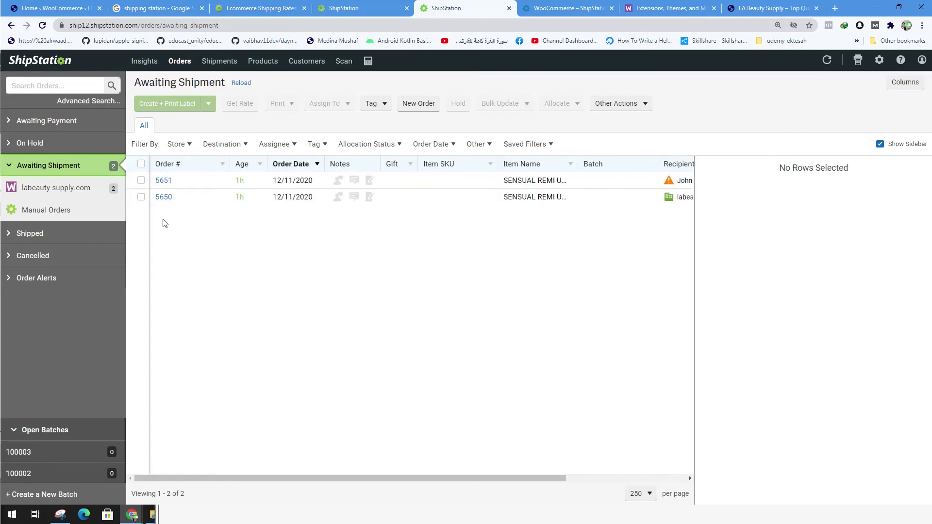
pyautogui.click(163, 181)
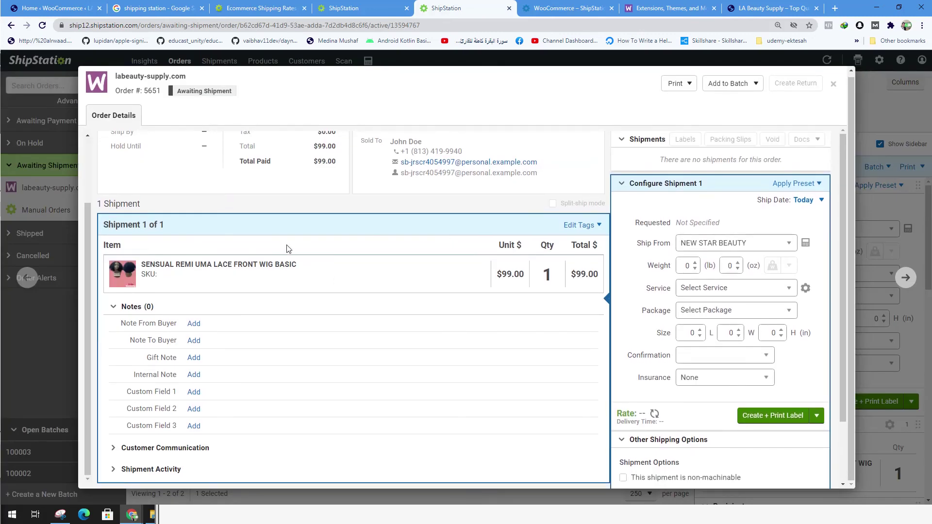
pyautogui.scroll(-2, 777, 371)
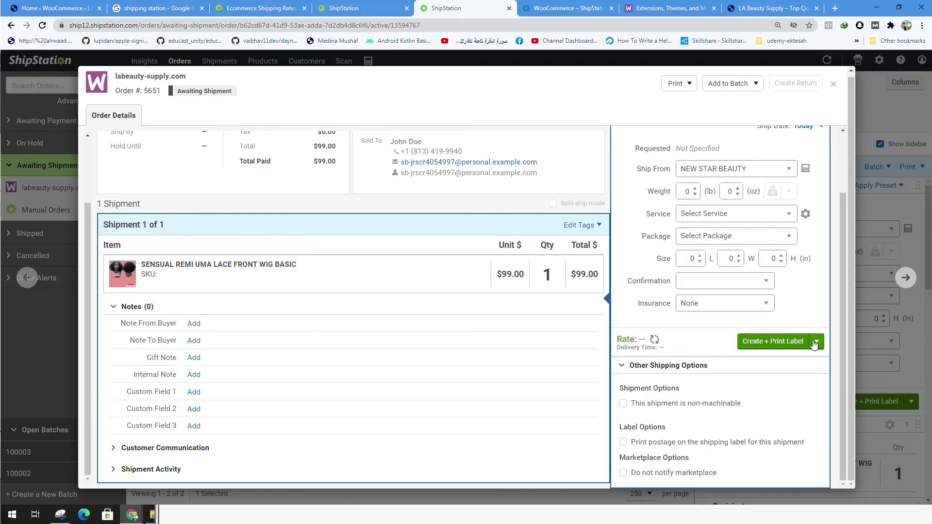
pyautogui.scroll(2, 816, 344)
pyautogui.scroll(-2, 816, 344)
pyautogui.scroll(3, 358, 262)
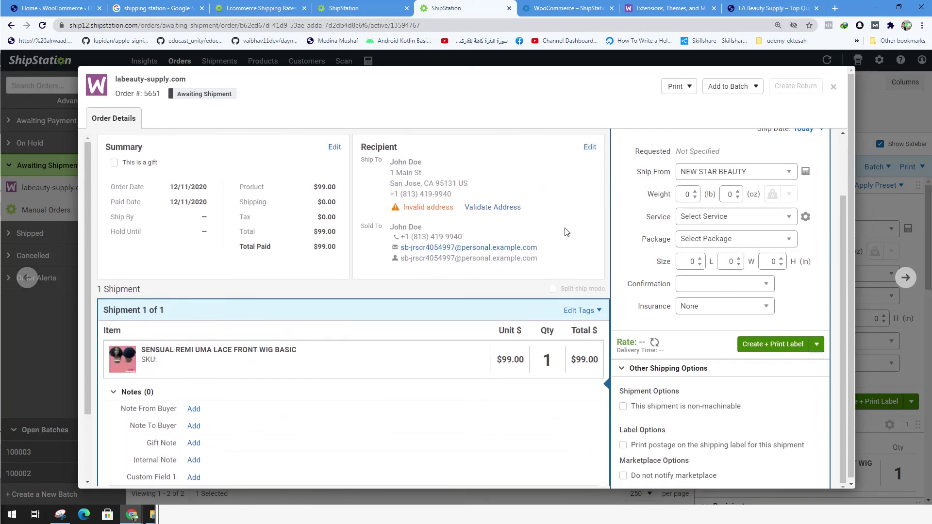
pyautogui.click(757, 96)
pyautogui.click(676, 87)
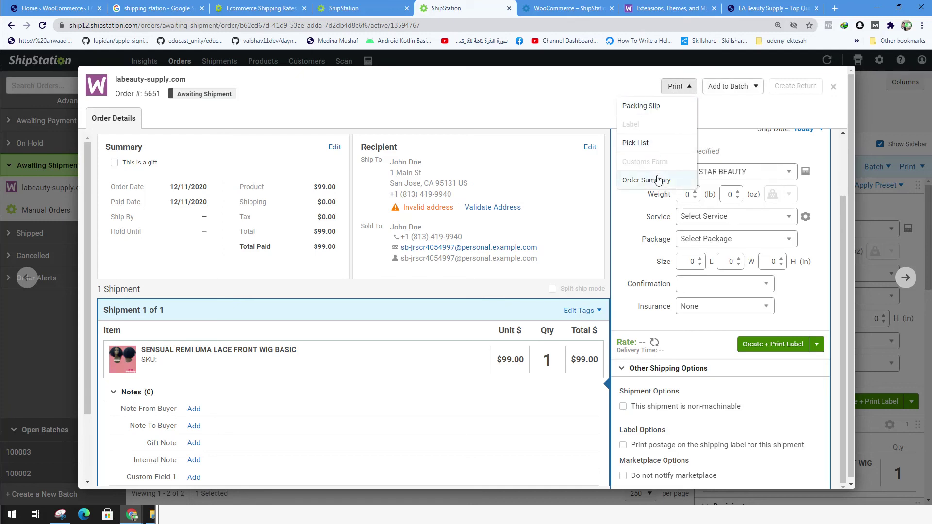
# Preview order 5651's packing slip, download Packing Slips.pdf, keep the Default 4" x 6" template, then cancel
pyautogui.click(642, 107)
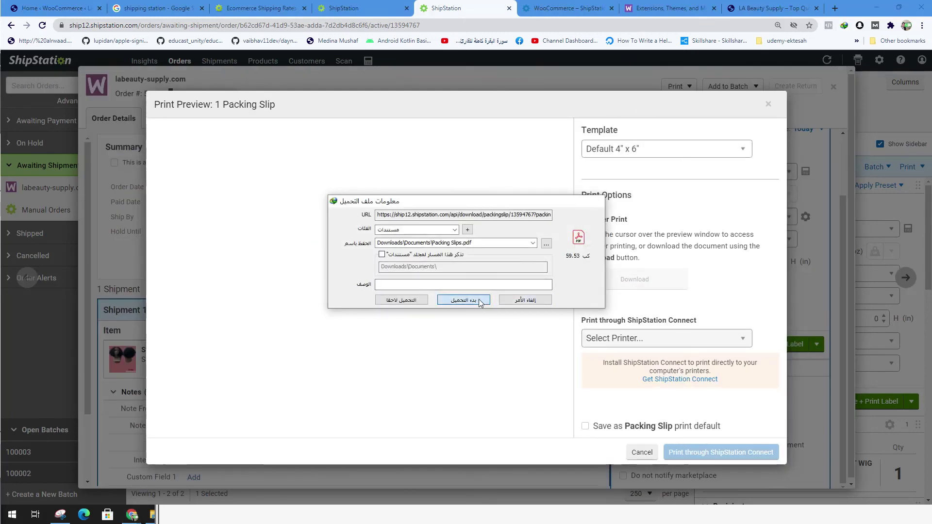
pyautogui.click(478, 301)
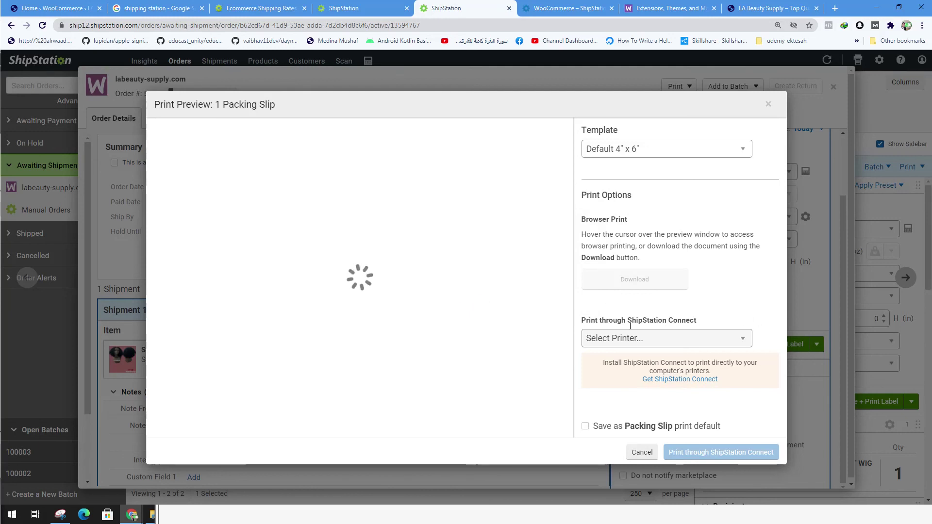
pyautogui.click(645, 151)
pyautogui.click(646, 152)
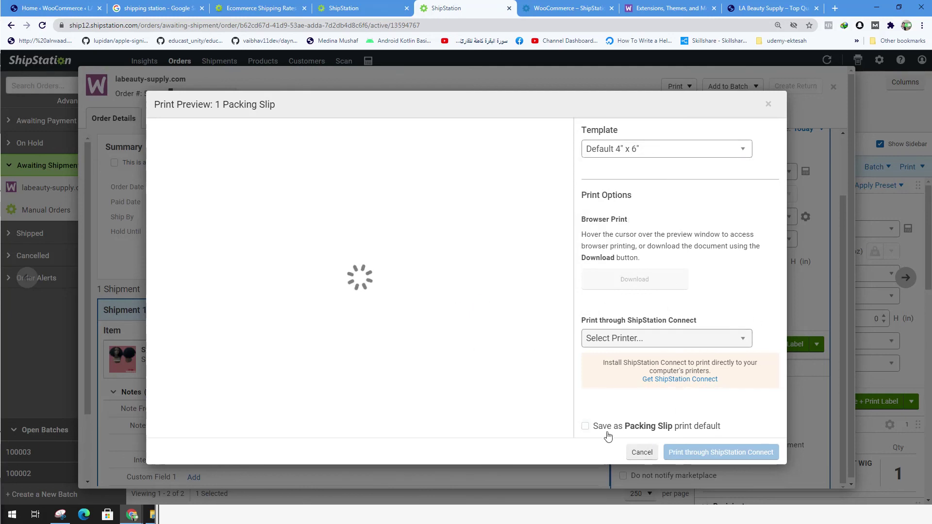
pyautogui.click(634, 451)
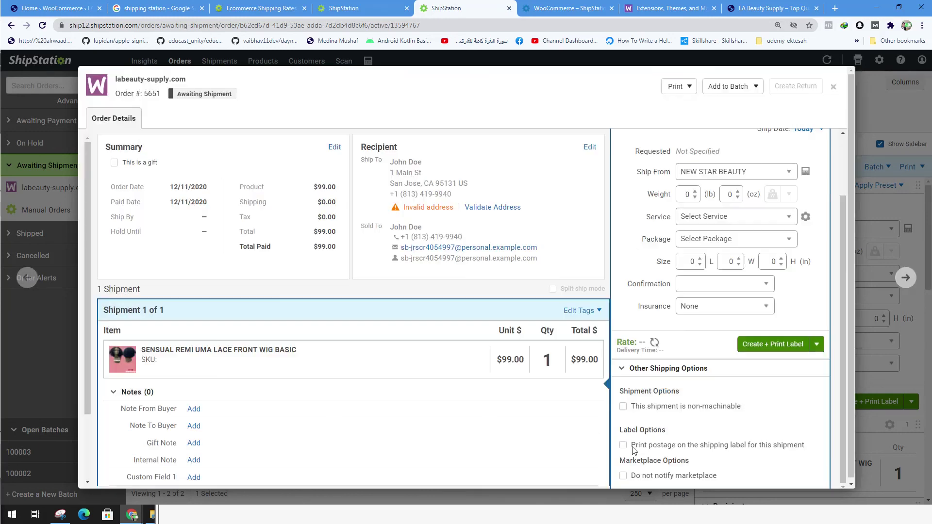
# Close order 5651 and deselect it, check the empty Awaiting Payment, Shipped and On Hold lists, then return to Awaiting Shipment
pyautogui.click(834, 87)
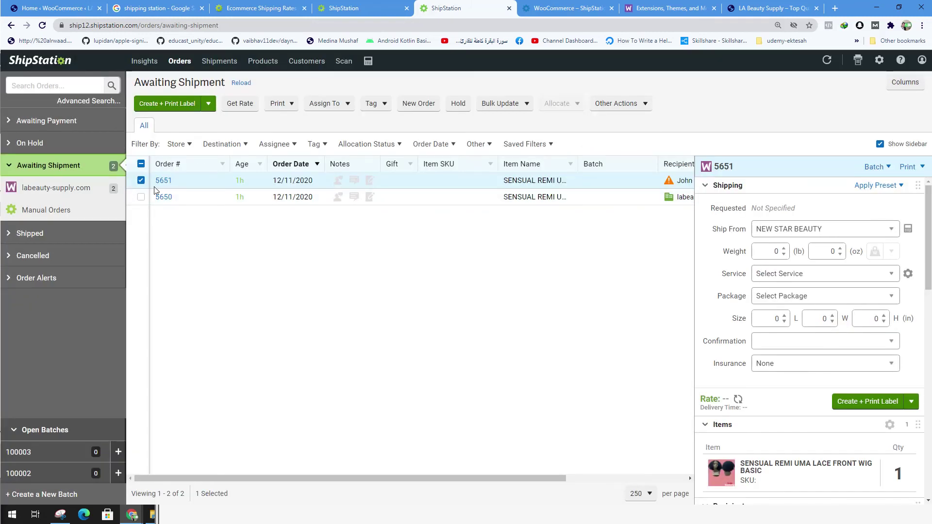
pyautogui.click(142, 181)
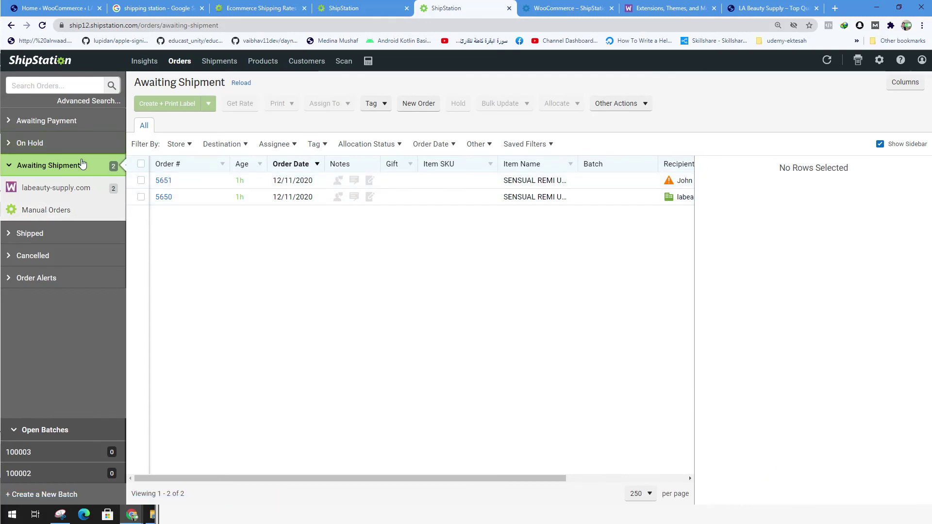
pyautogui.click(51, 122)
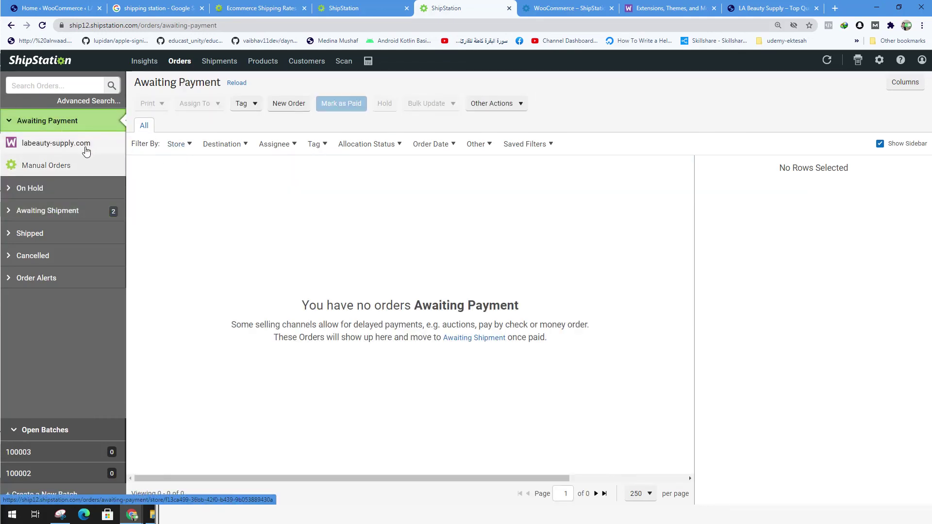
pyautogui.click(58, 234)
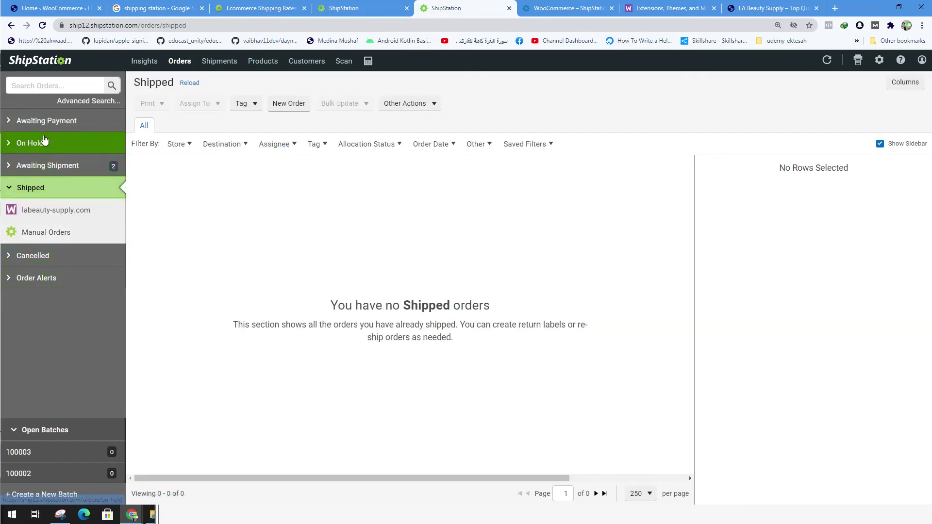
pyautogui.click(45, 121)
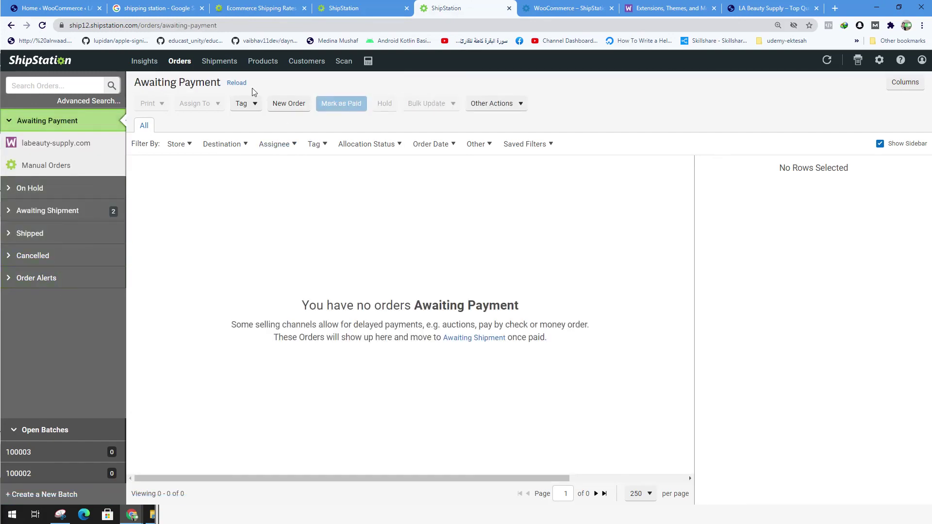
pyautogui.click(44, 189)
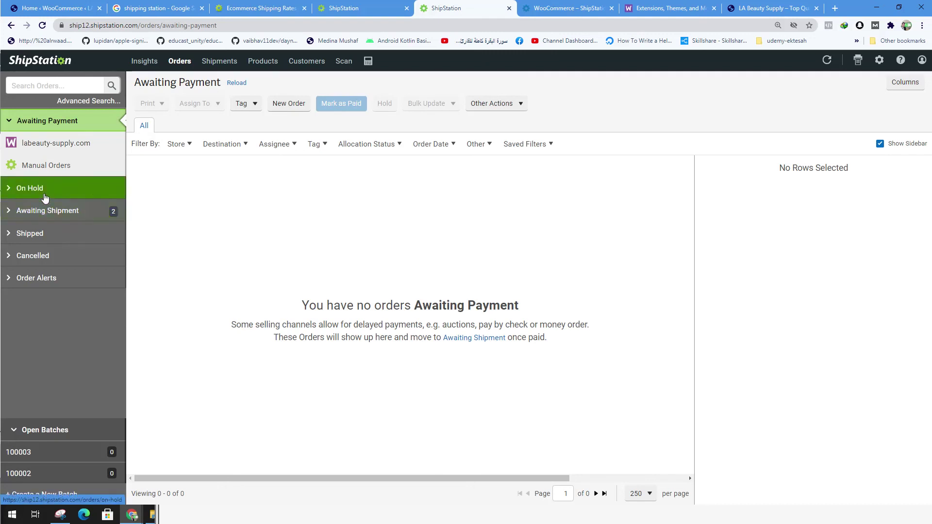
pyautogui.click(74, 212)
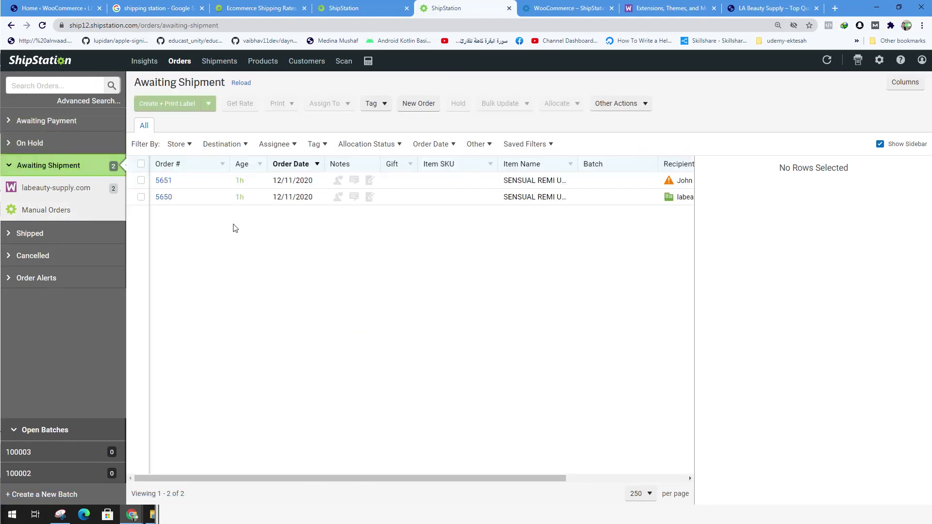